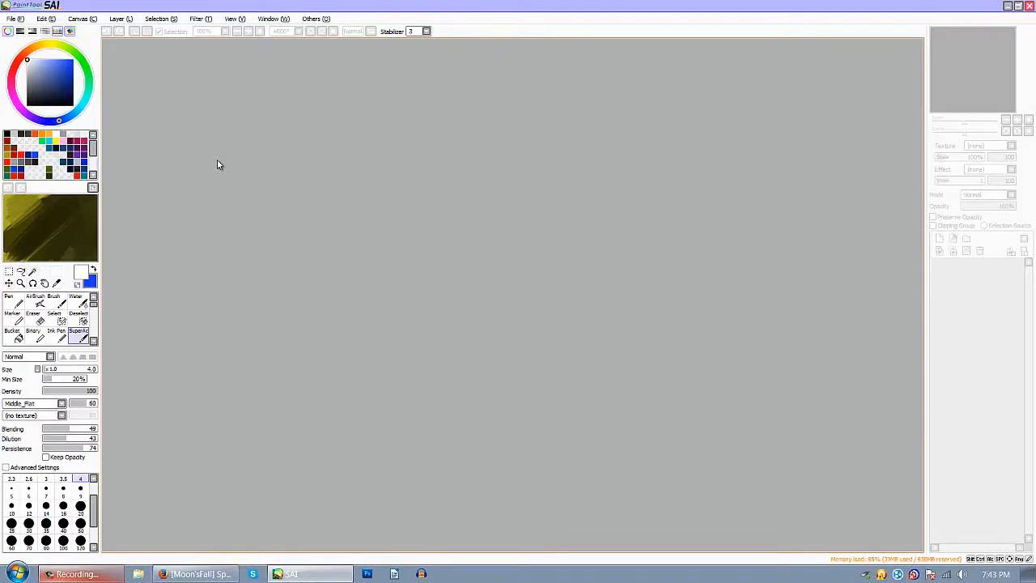
pyautogui.press('alt')
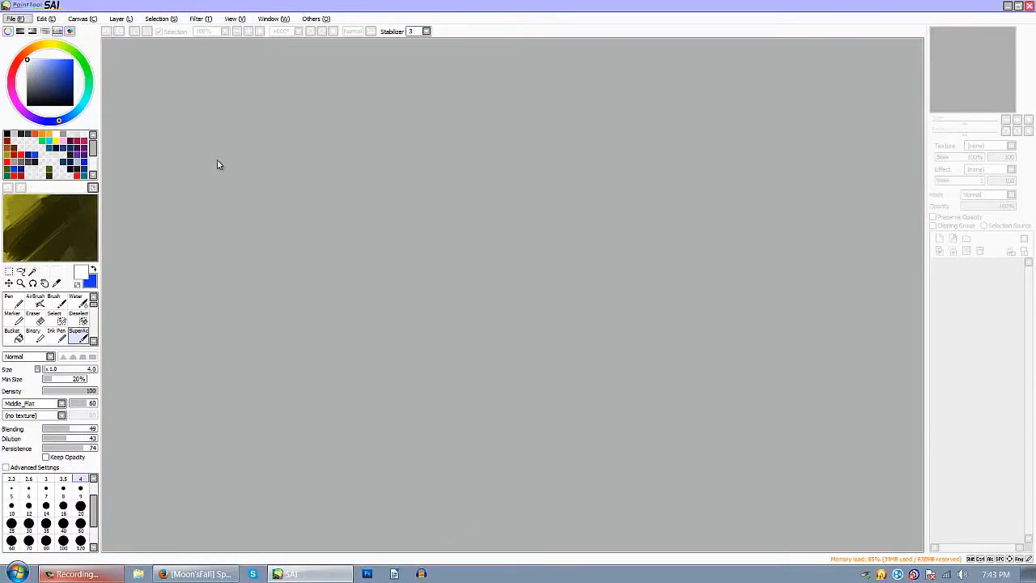
pyautogui.press('Right')
pyautogui.press('Escape')
# - Switch to Firefox and read the YouTube comment asking how to use Paint Tool SAI
pyautogui.hotkey('alt', 'Tab')
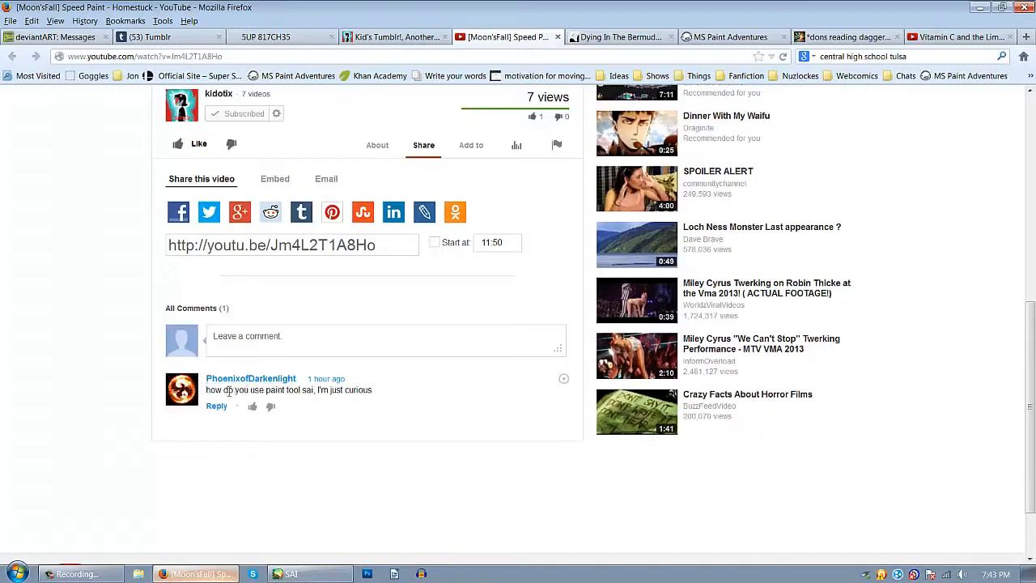
pyautogui.moveTo(207, 391); pyautogui.dragTo(380, 393)
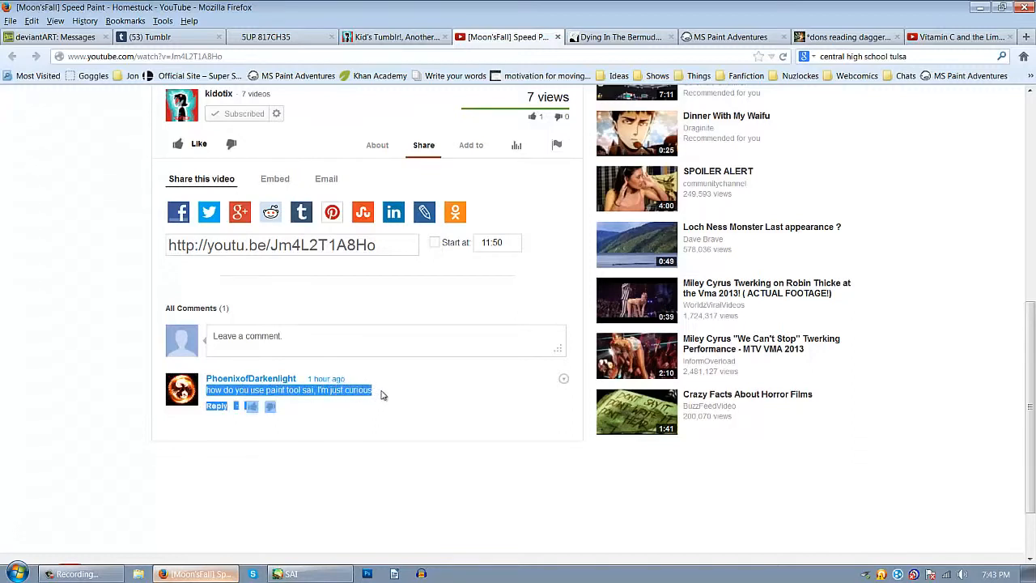
pyautogui.click(380, 396)
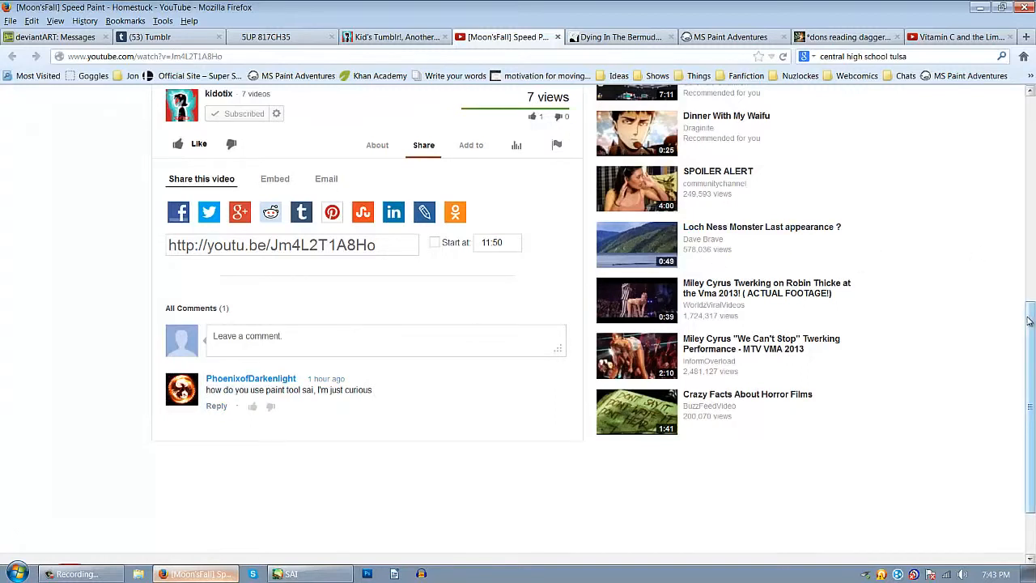
# - Switch back to PaintTool SAI and open the settings for creating a new canvas
pyautogui.click(320, 577)
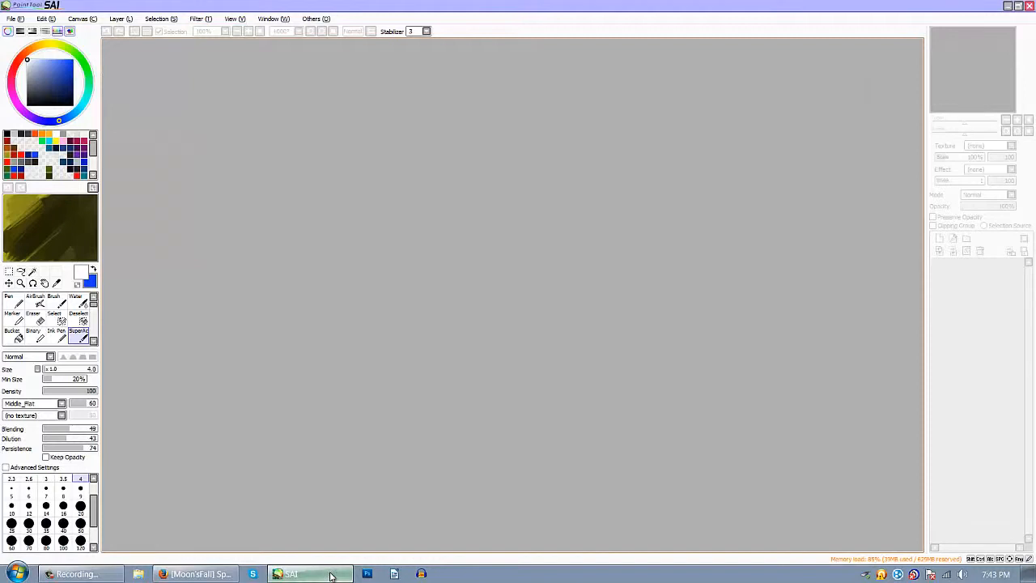
pyautogui.press('alt')
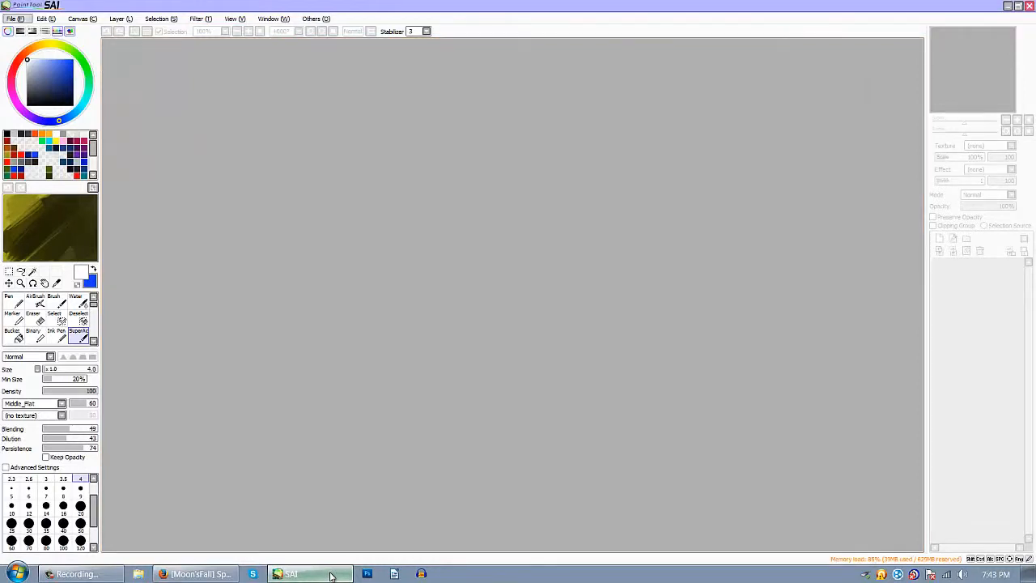
pyautogui.press('Down')
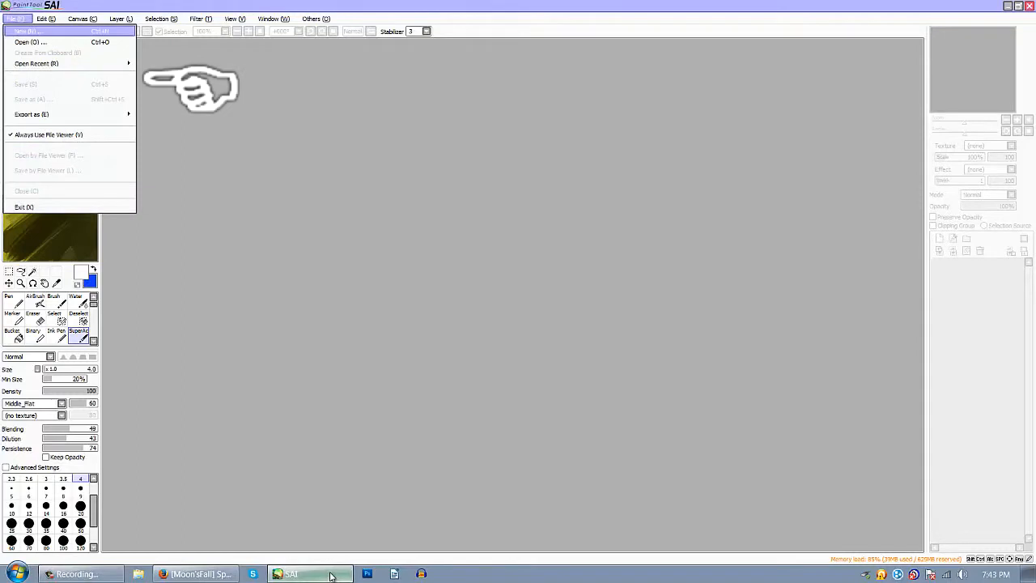
pyautogui.press('Return')
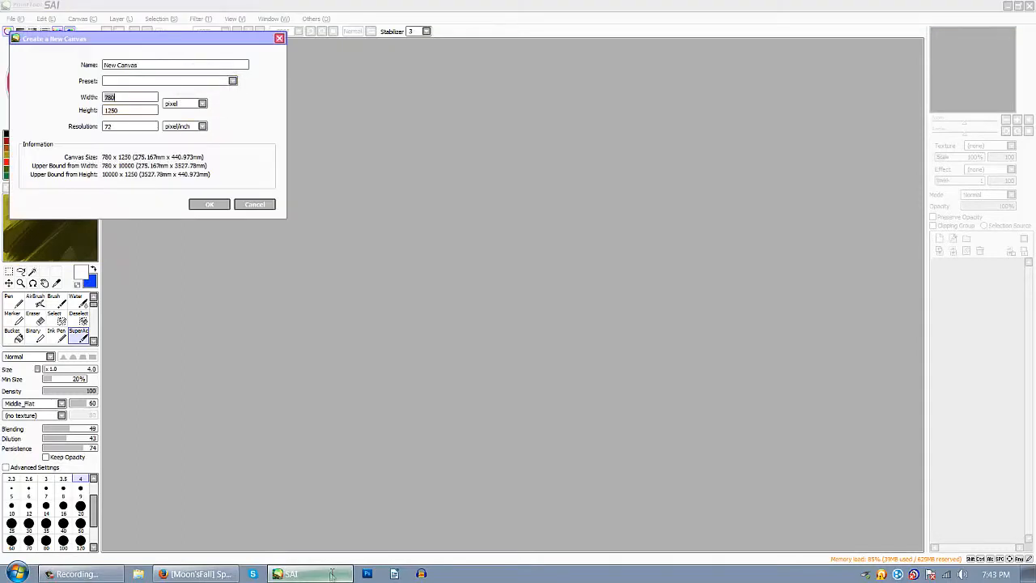
# - Try a size of 7200 pixels wide by 12500 pixels high for the new canvas
pyautogui.press('Tab')
pyautogui.press('End')
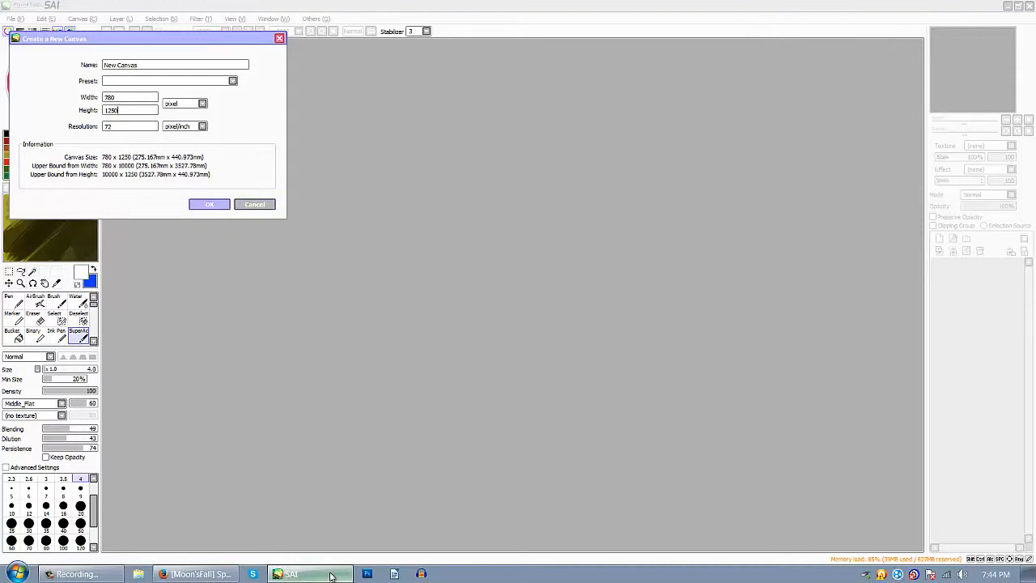
pyautogui.write('0')
pyautogui.hotkey('shift', 'Tab')
pyautogui.write('0')
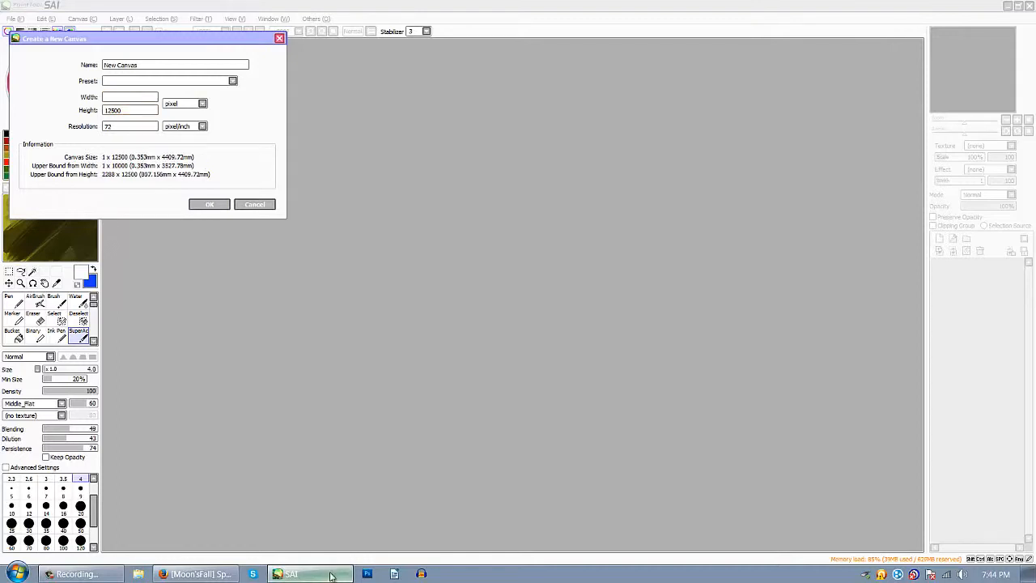
pyautogui.write('780')
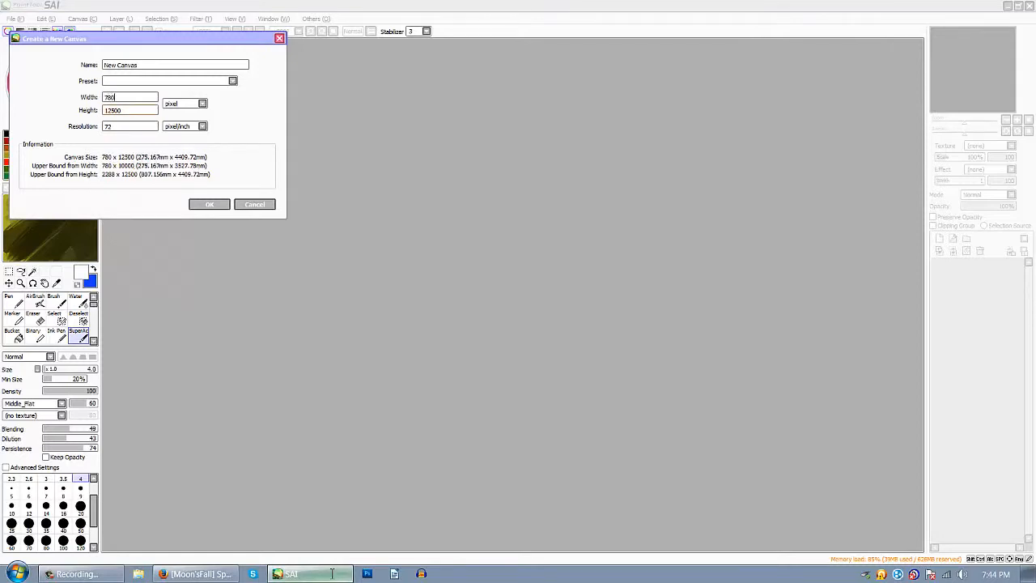
pyautogui.press('BackSpace')
pyautogui.press('BackSpace')
pyautogui.write('200')
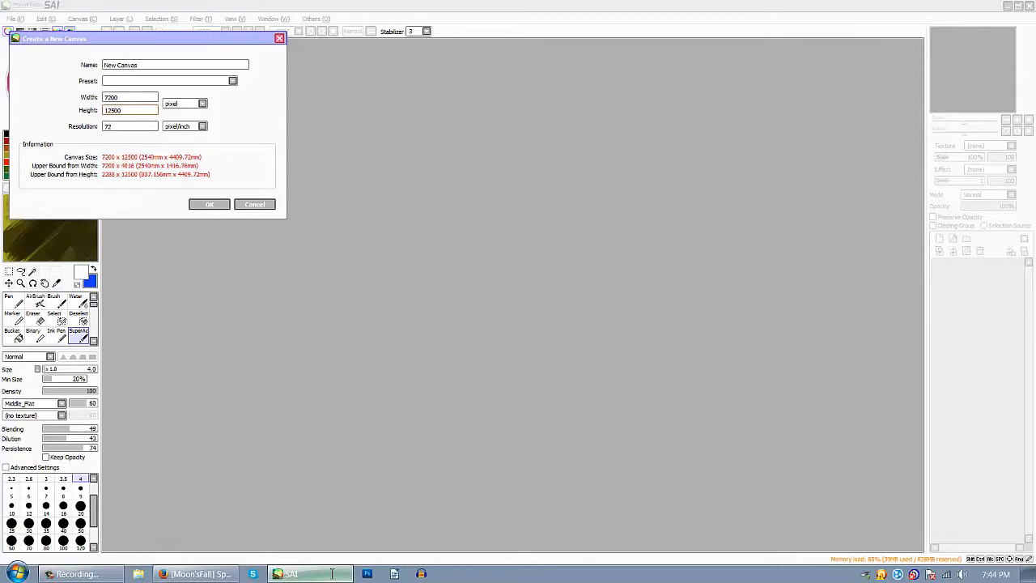
# - Try a smaller new canvas size of 4500 pixels wide by 6500 pixels high
pyautogui.press('BackSpace')
pyautogui.write('8')
pyautogui.press('BackSpace')
pyautogui.press('BackSpace')
pyautogui.press('BackSpace')
pyautogui.write('65')
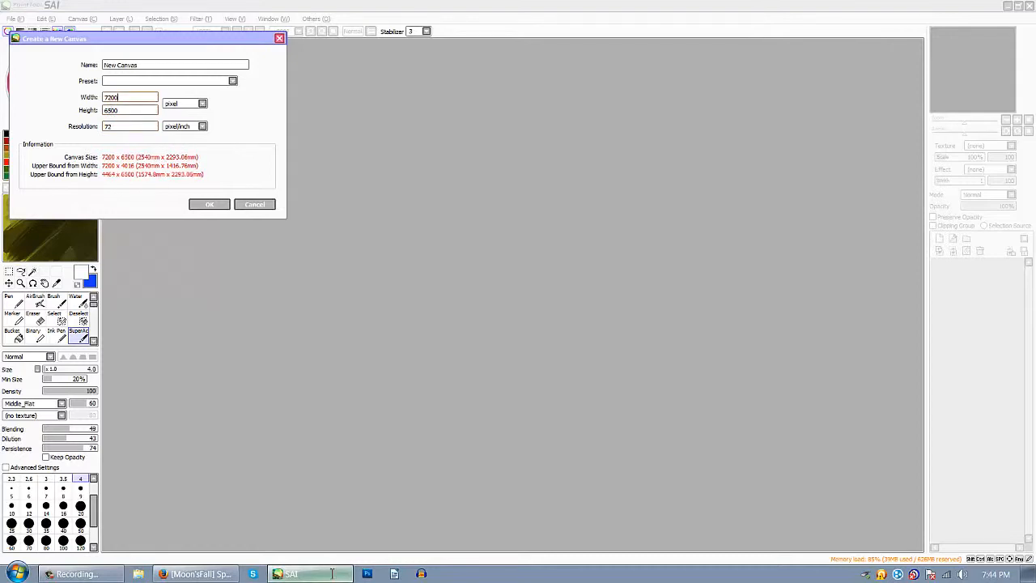
pyautogui.press('BackSpace')
pyautogui.press('Delete')
pyautogui.write('5')
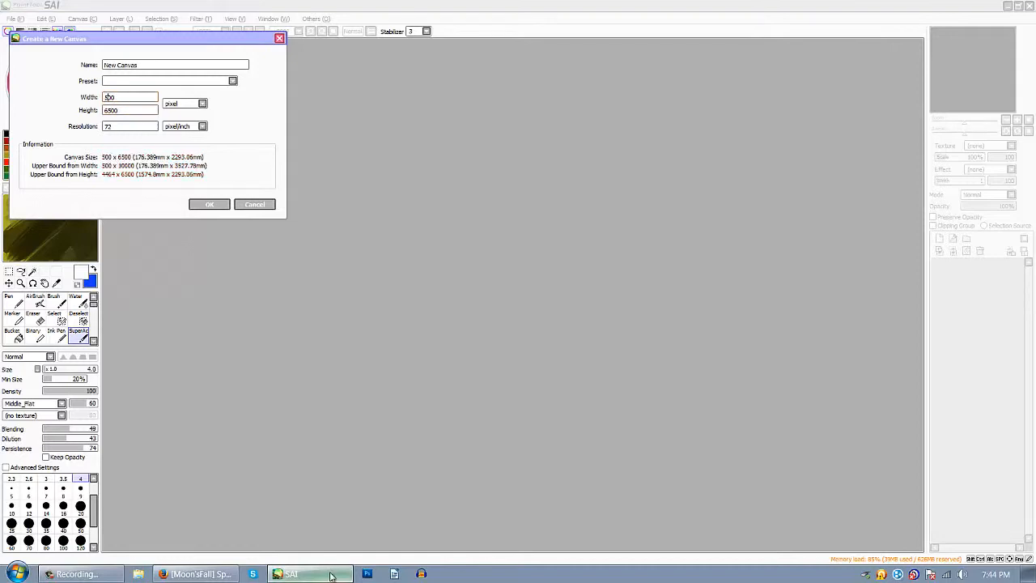
pyautogui.press('BackSpace')
pyautogui.write('45')
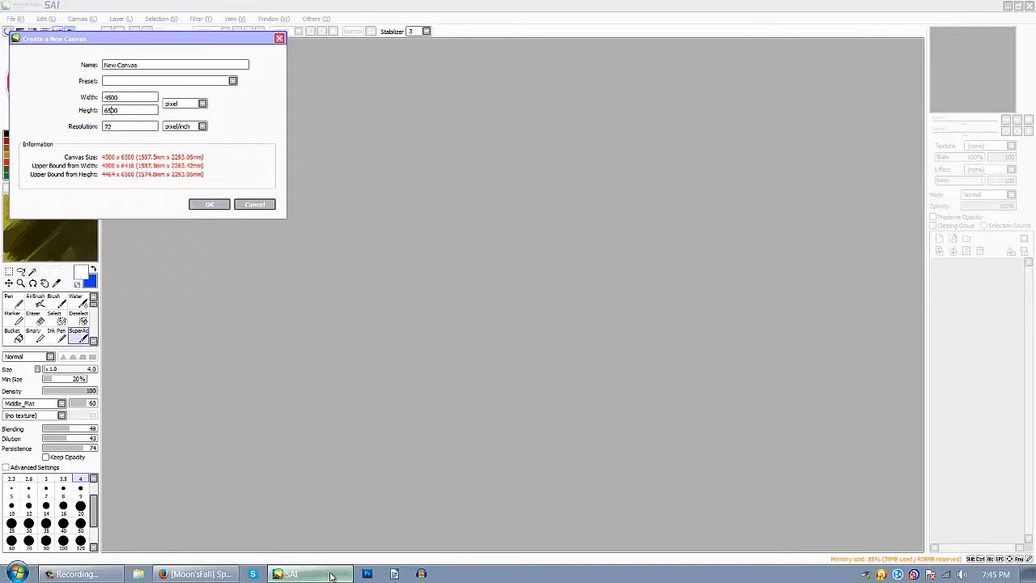
# - Set the new canvas height to 6250 pixels, reduce its width, and create the canvas
pyautogui.press('BackSpace')
pyautogui.press('BackSpace')
pyautogui.press('BackSpace')
pyautogui.write('250')
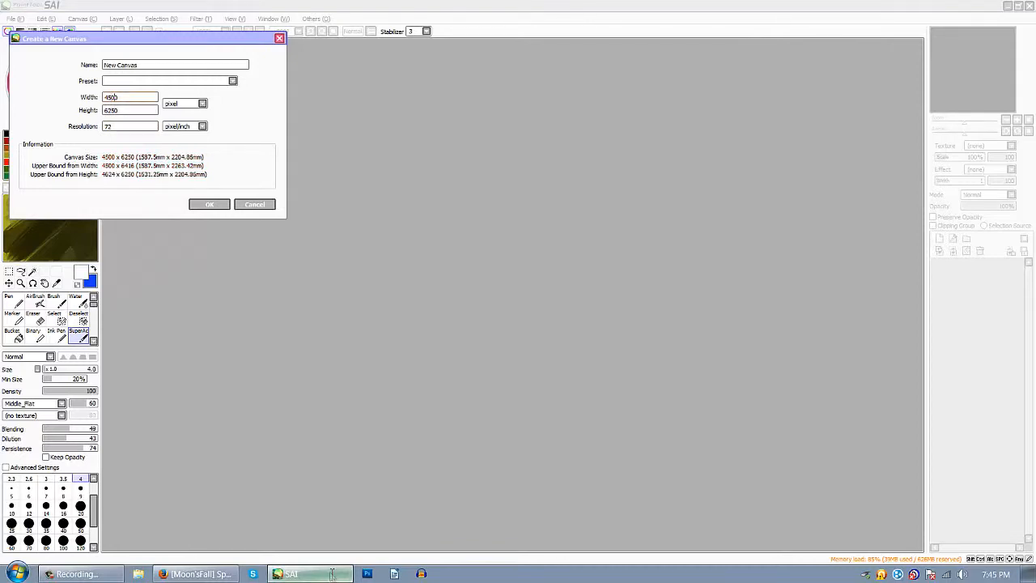
pyautogui.hotkey('shift', 'Tab')
pyautogui.write('420')
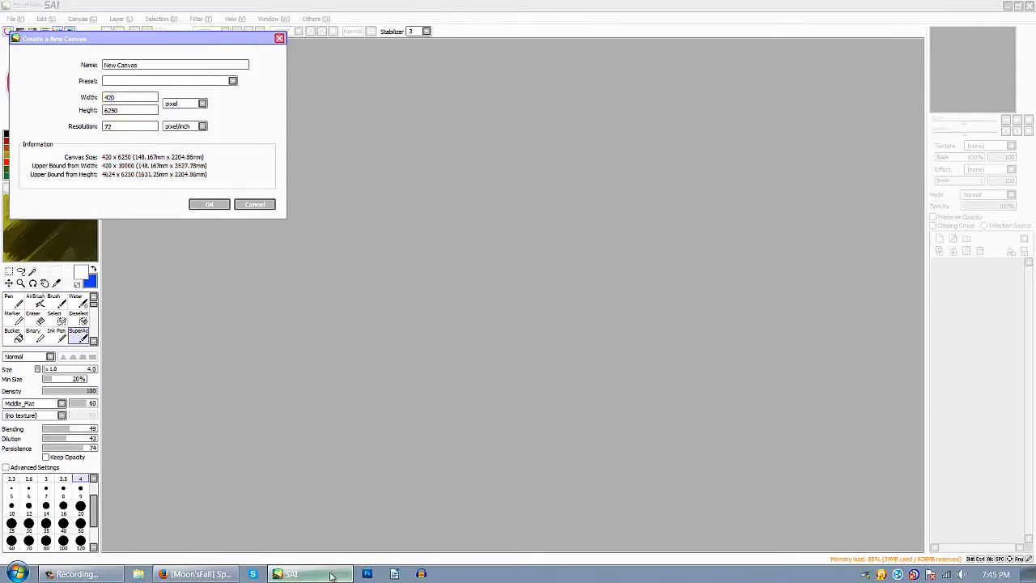
pyautogui.press('Return')
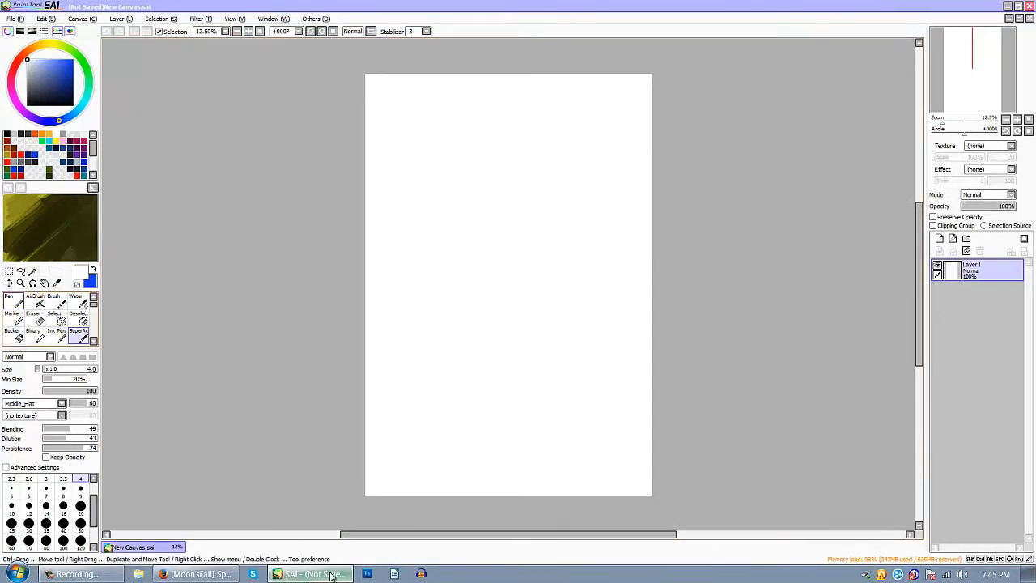
# - With the Pen tool at size 120 in blue, draw a slanted line, a nose-like curve, a small hook and a short dash
pyautogui.click(14, 301)
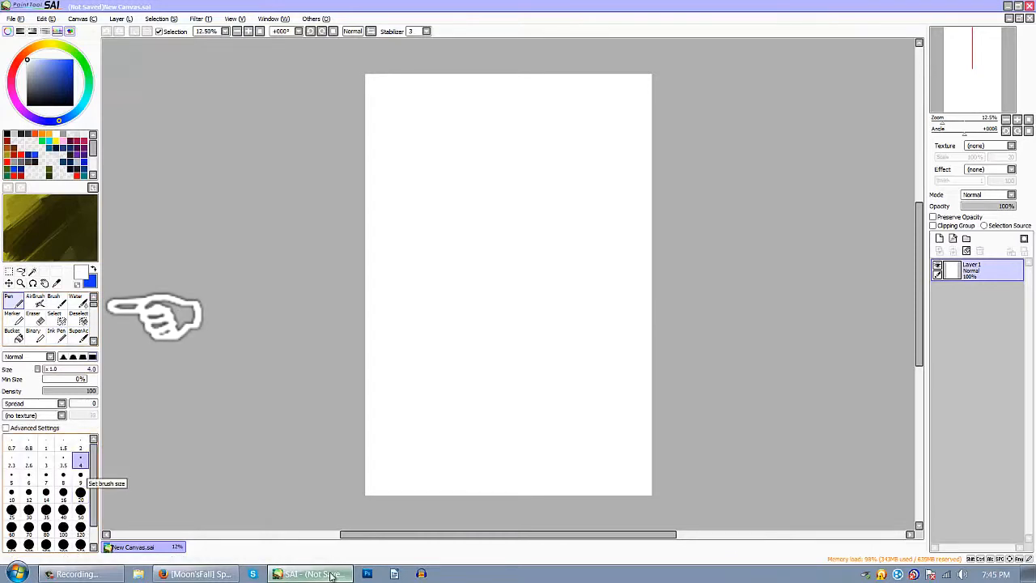
pyautogui.scroll(-1, 85, 485)
pyautogui.scroll(1, 85, 486)
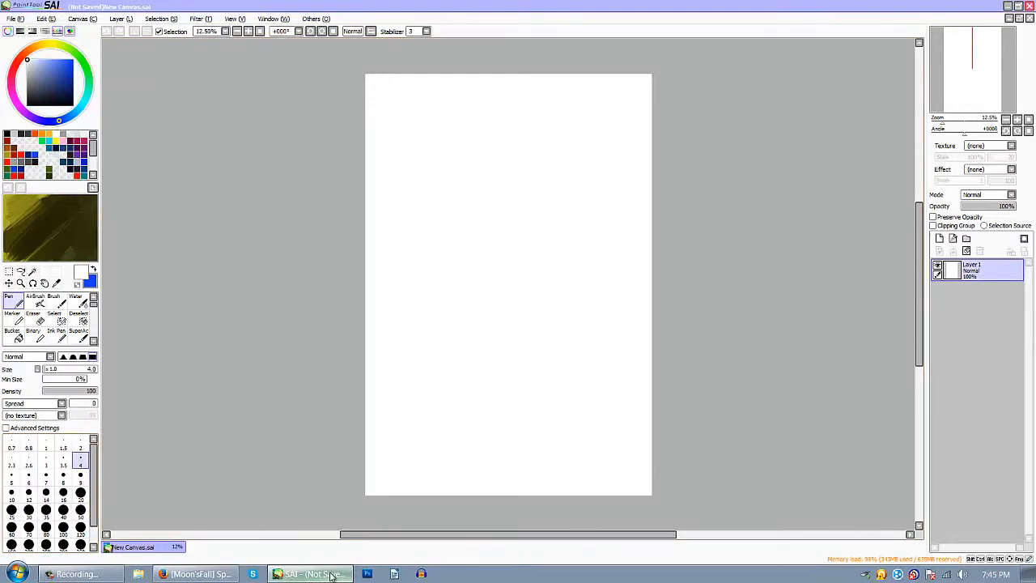
pyautogui.click(80, 527)
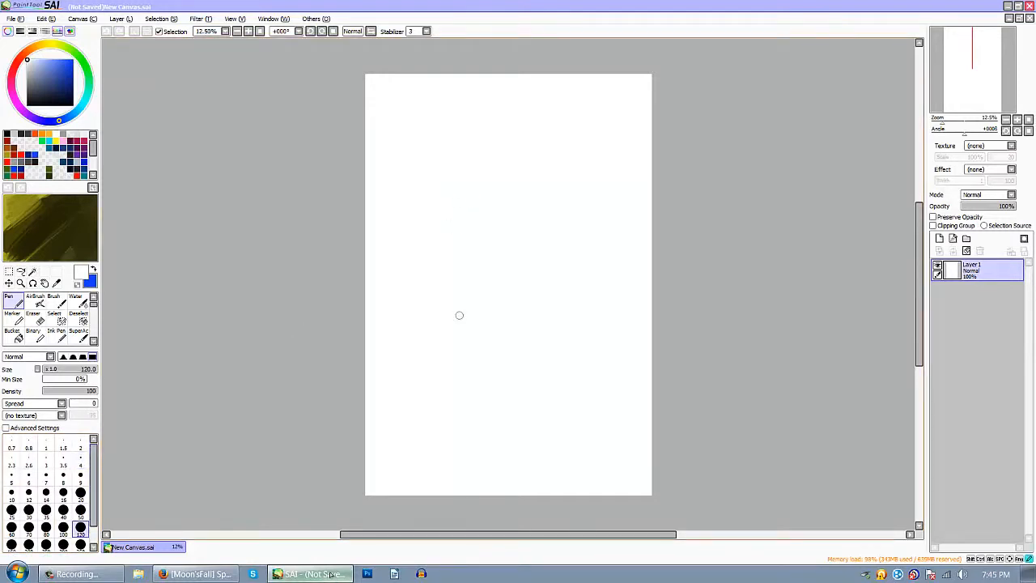
pyautogui.moveTo(467, 315); pyautogui.dragTo(466, 310)
pyautogui.click(93, 269)
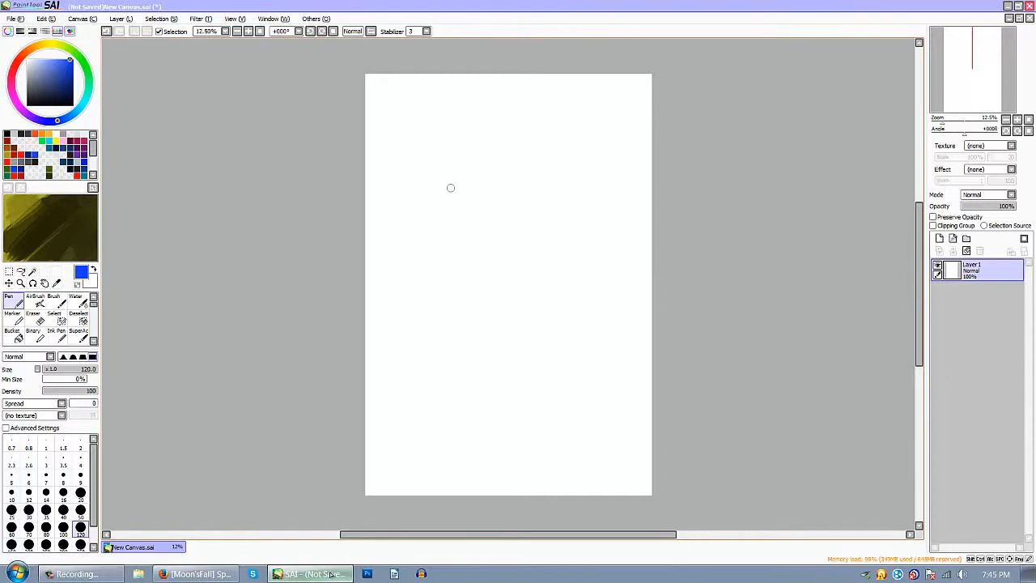
pyautogui.moveTo(458, 258); pyautogui.dragTo(469, 332)
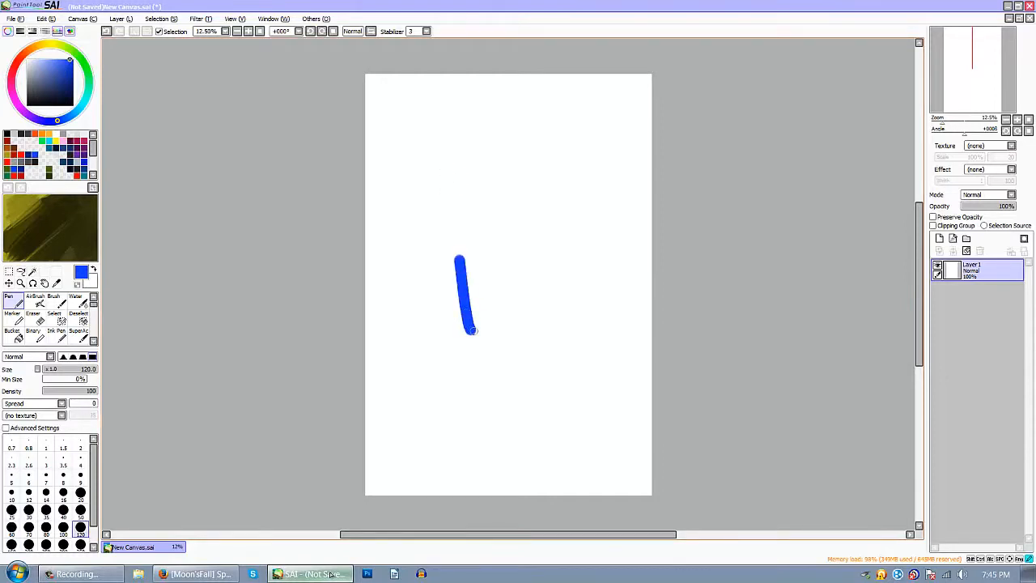
pyautogui.moveTo(508, 174)
pyautogui.mouseDown()
pyautogui.moveTo(524, 207)
pyautogui.moveTo(493, 281)
pyautogui.moveTo(548, 278)
pyautogui.moveTo(571, 241)
pyautogui.mouseUp()
pyautogui.moveTo(537, 317); pyautogui.dragTo(548, 319)
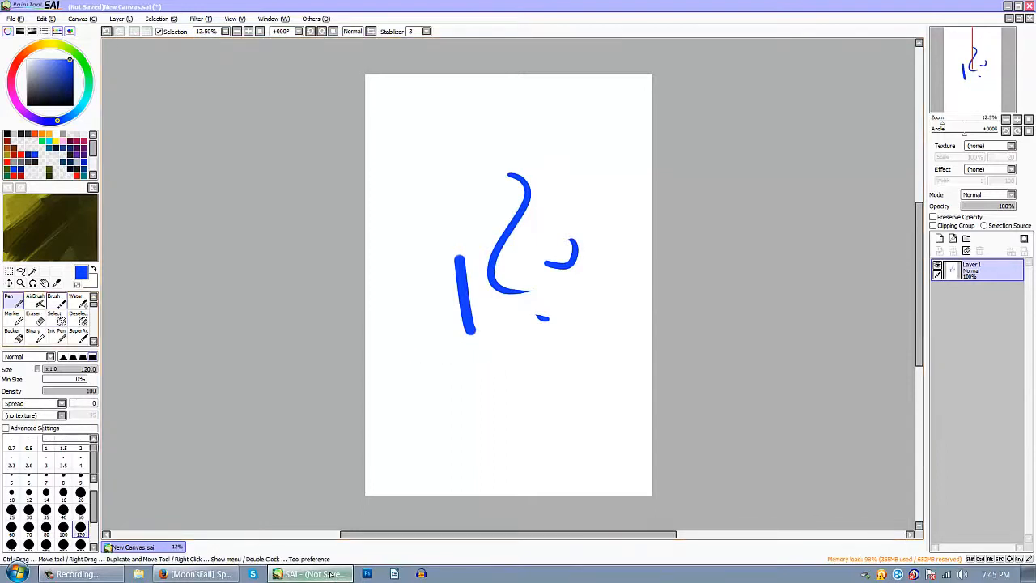
# - With the Brush tool at size 120, draw lips below the nose, a nostril curve beside it and fading strokes under the slanted line
pyautogui.press('b')
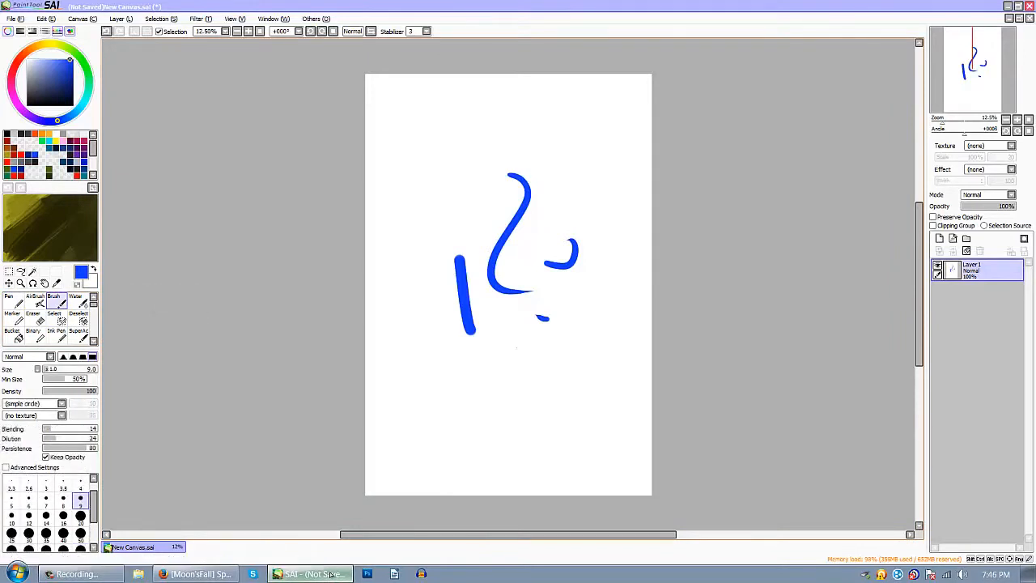
pyautogui.press(']')
pyautogui.press(']')
pyautogui.press(']')
pyautogui.press(']')
pyautogui.press(']')
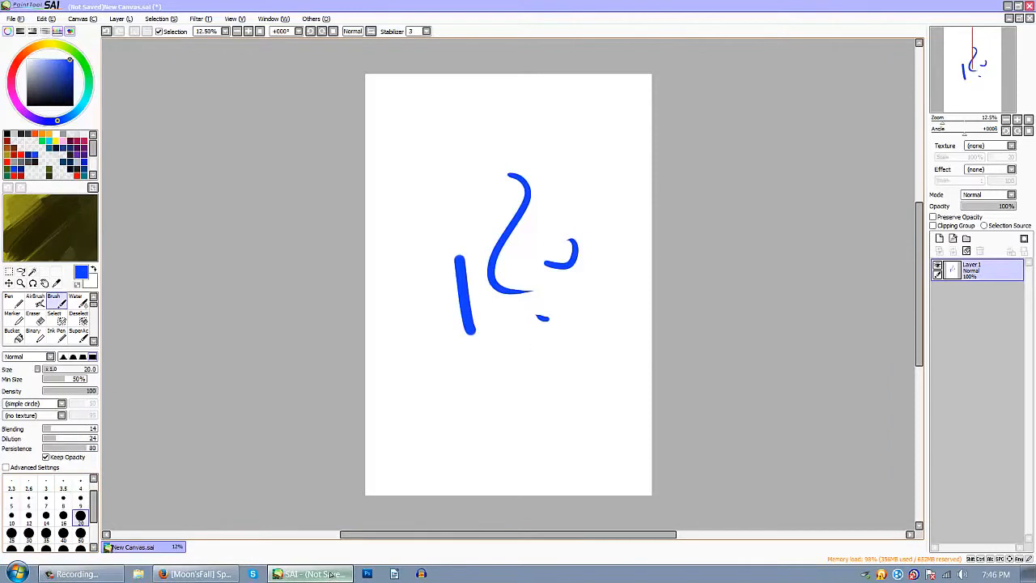
pyautogui.press(']')
pyautogui.press(']')
pyautogui.press(']')
pyautogui.press(']')
pyautogui.press(']')
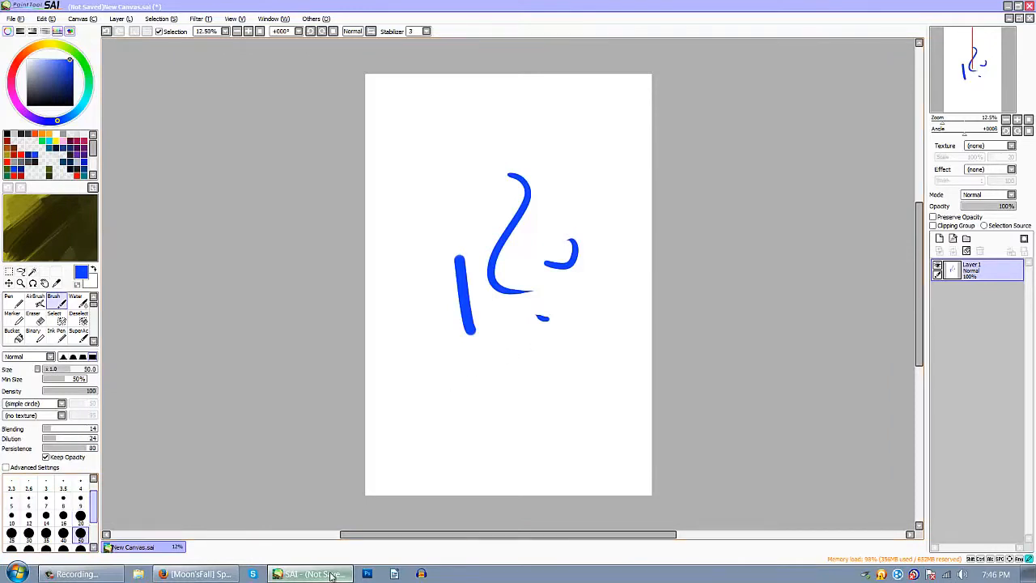
pyautogui.press(']')
pyautogui.press(']')
pyautogui.press(']')
pyautogui.press(']')
pyautogui.press(']')
pyautogui.moveTo(491, 376)
pyautogui.mouseDown()
pyautogui.moveTo(523, 346)
pyautogui.moveTo(549, 357)
pyautogui.moveTo(558, 335)
pyautogui.moveTo(620, 320)
pyautogui.mouseUp()
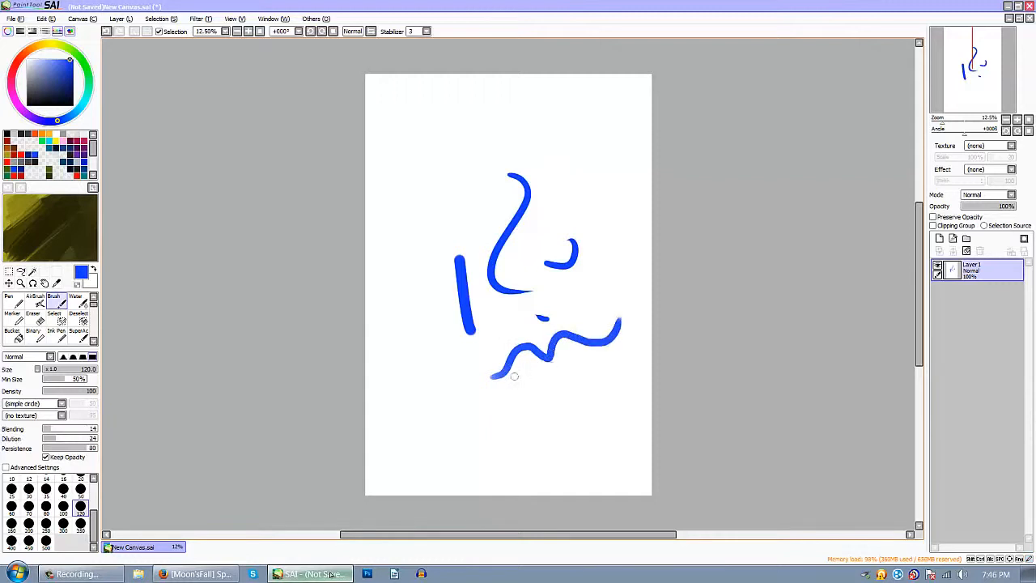
pyautogui.moveTo(503, 379)
pyautogui.mouseDown()
pyautogui.moveTo(518, 389)
pyautogui.moveTo(602, 365)
pyautogui.moveTo(603, 348)
pyautogui.mouseUp()
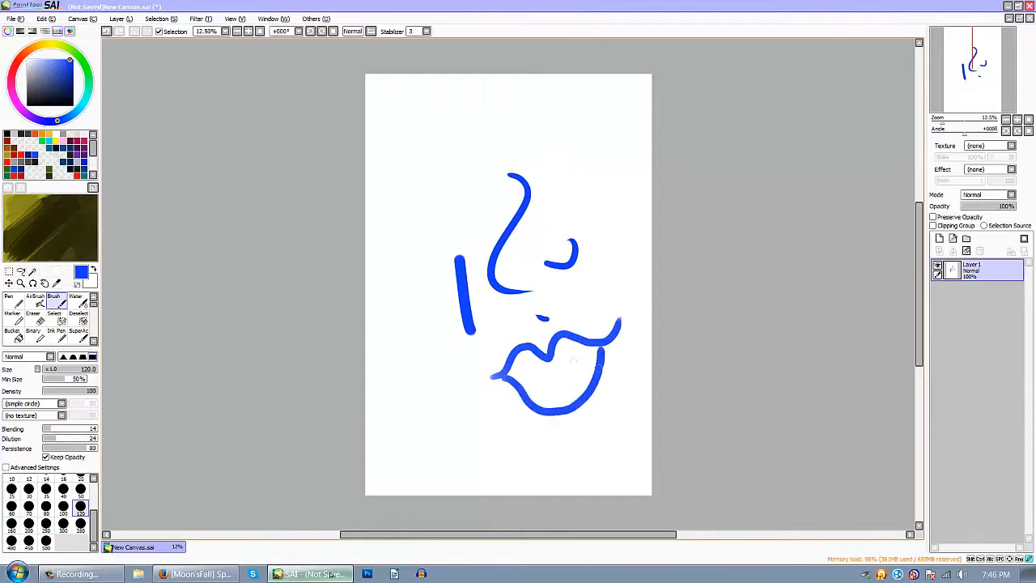
pyautogui.moveTo(502, 374)
pyautogui.mouseDown()
pyautogui.moveTo(561, 382)
pyautogui.moveTo(600, 348)
pyautogui.mouseUp()
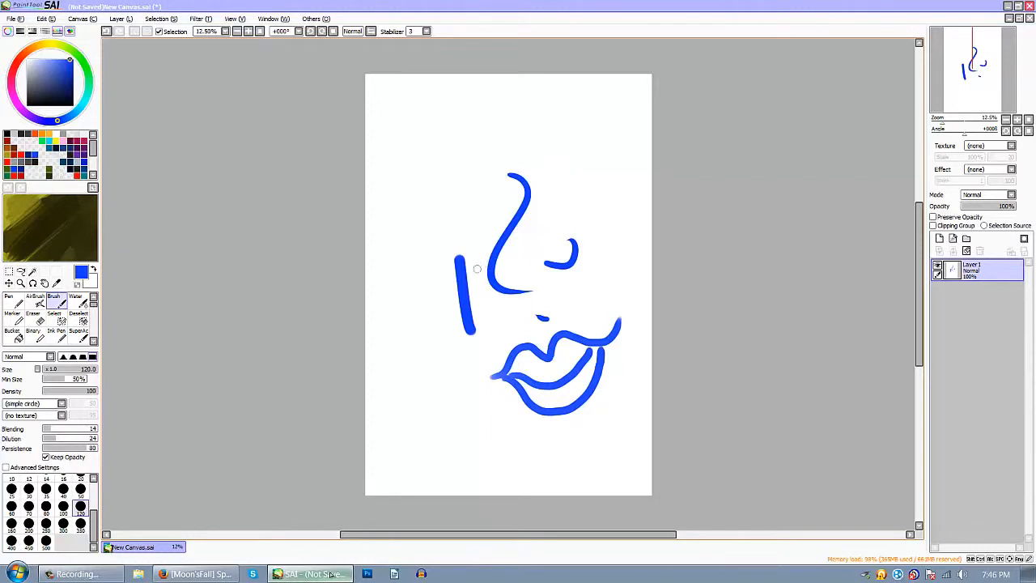
pyautogui.moveTo(471, 264)
pyautogui.mouseDown()
pyautogui.moveTo(472, 280)
pyautogui.moveTo(497, 291)
pyautogui.mouseUp()
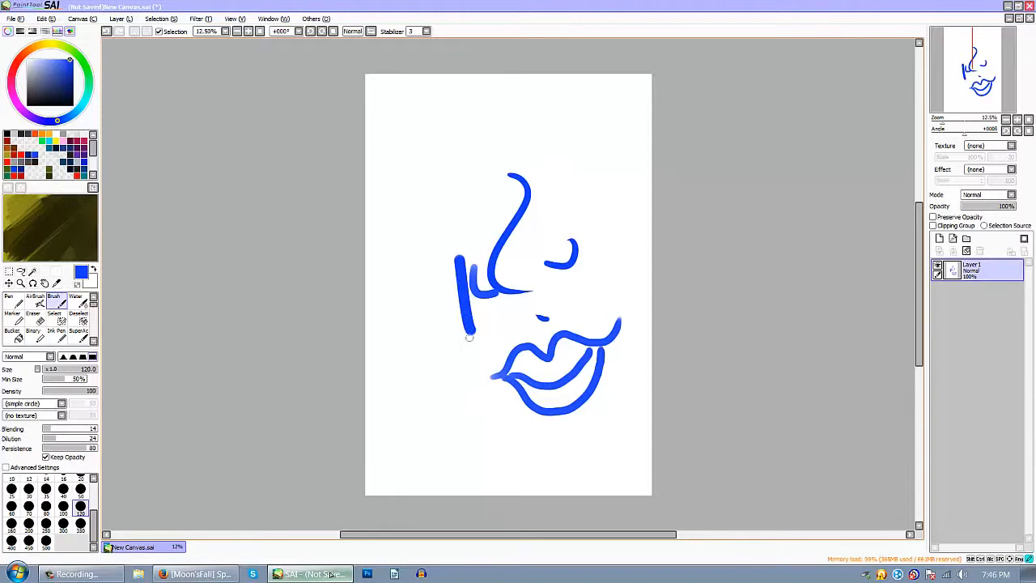
pyautogui.moveTo(470, 323); pyautogui.dragTo(474, 378)
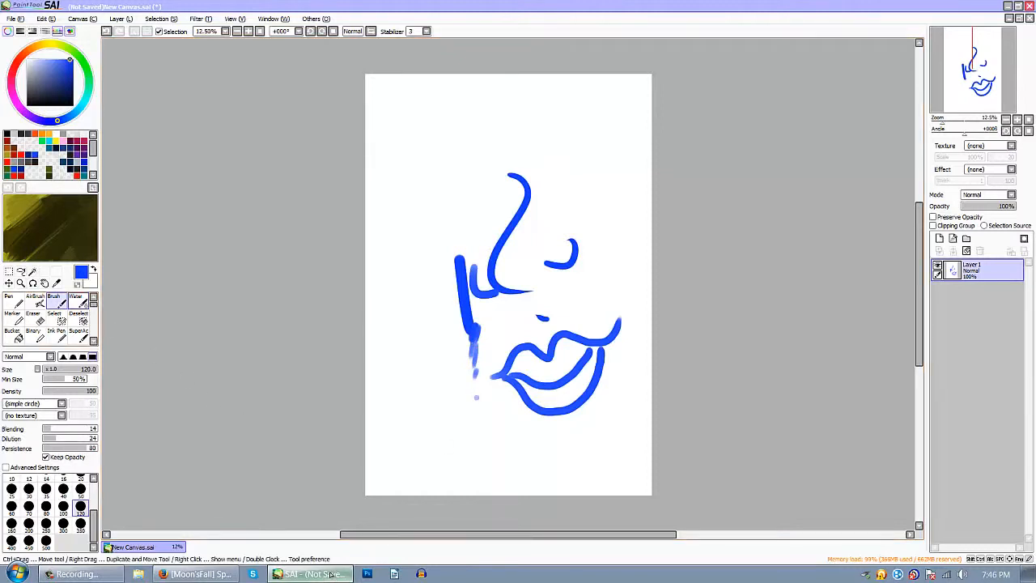
# - Smear the slanted line and the fading strokes below it with the Water tool at size 120, and return to the Brush tool
pyautogui.press('c')
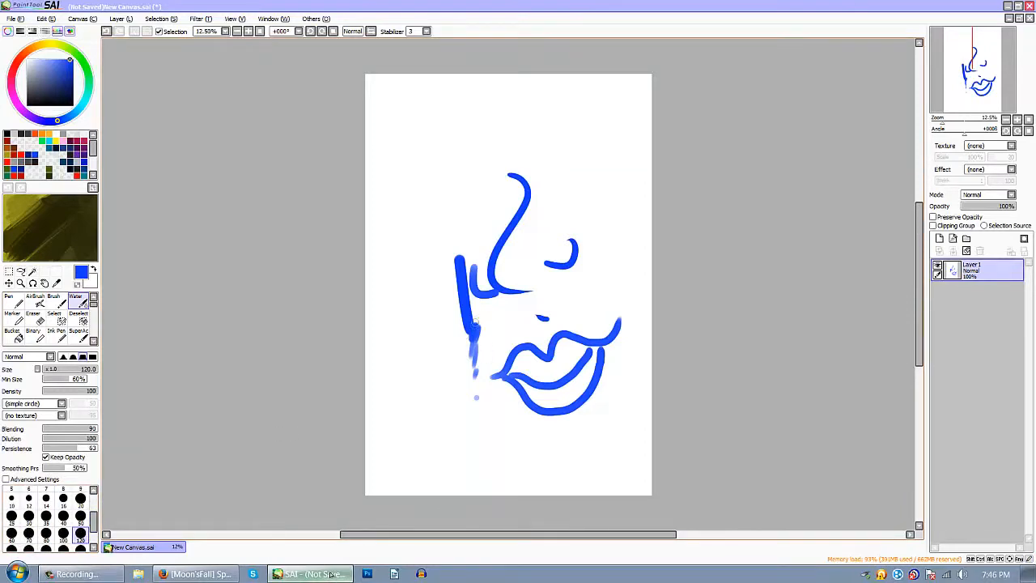
pyautogui.moveTo(475, 324)
pyautogui.mouseDown()
pyautogui.moveTo(477, 379)
pyautogui.moveTo(464, 387)
pyautogui.moveTo(476, 403)
pyautogui.moveTo(454, 254)
pyautogui.moveTo(483, 351)
pyautogui.moveTo(473, 371)
pyautogui.moveTo(453, 249)
pyautogui.moveTo(467, 365)
pyautogui.mouseUp()
pyautogui.moveTo(461, 303)
pyautogui.mouseDown()
pyautogui.moveTo(455, 255)
pyautogui.moveTo(483, 344)
pyautogui.moveTo(460, 367)
pyautogui.moveTo(453, 249)
pyautogui.moveTo(455, 328)
pyautogui.moveTo(473, 365)
pyautogui.moveTo(457, 246)
pyautogui.moveTo(483, 364)
pyautogui.moveTo(455, 251)
pyautogui.mouseUp()
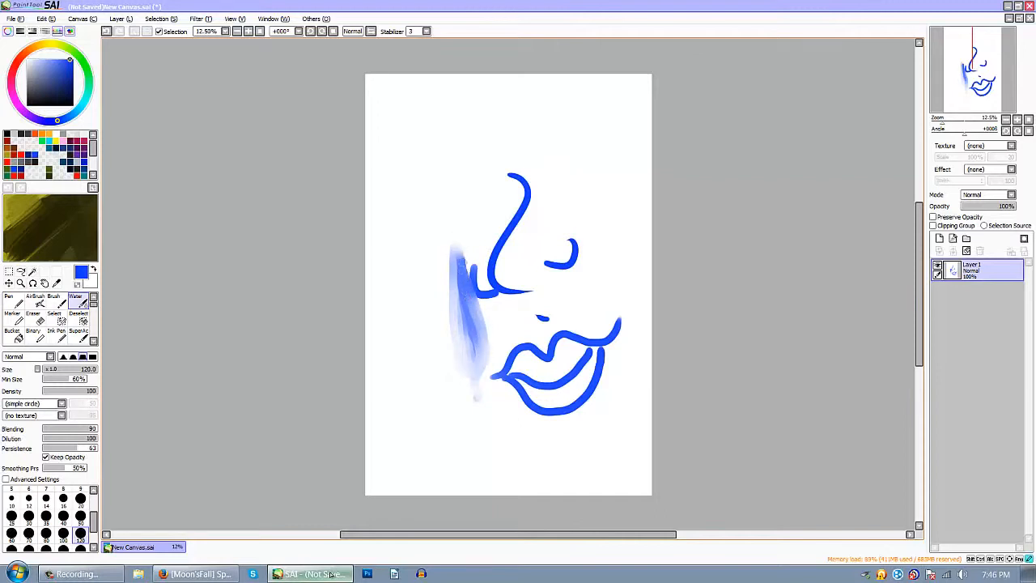
pyautogui.press('b')
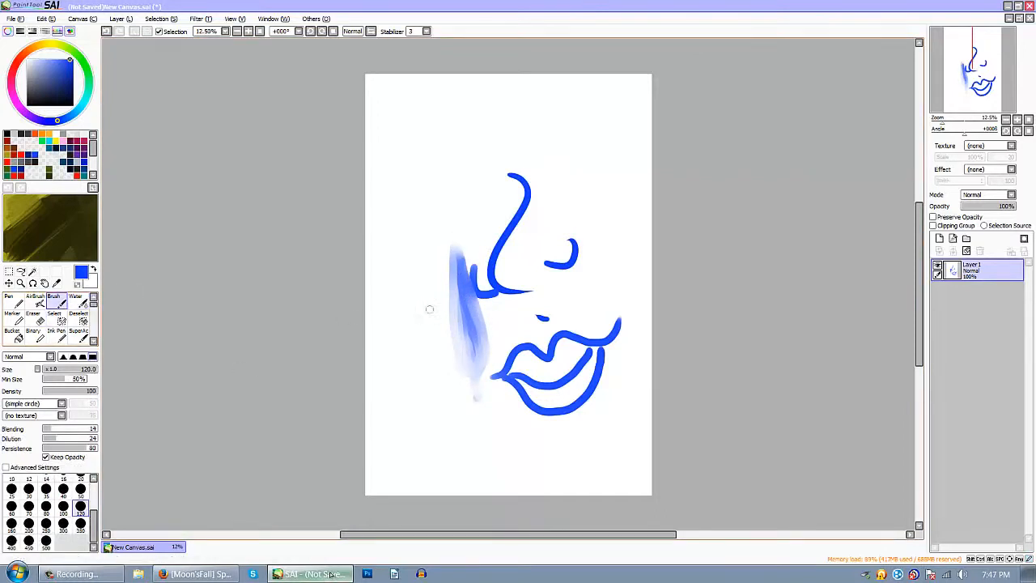
# - Draw a small hook beside the nose with the Brush, and an eye with iris and pupil with the Marker at size 120
pyautogui.moveTo(487, 295)
pyautogui.mouseDown()
pyautogui.moveTo(472, 287)
pyautogui.moveTo(476, 262)
pyautogui.mouseUp()
pyautogui.press('m')
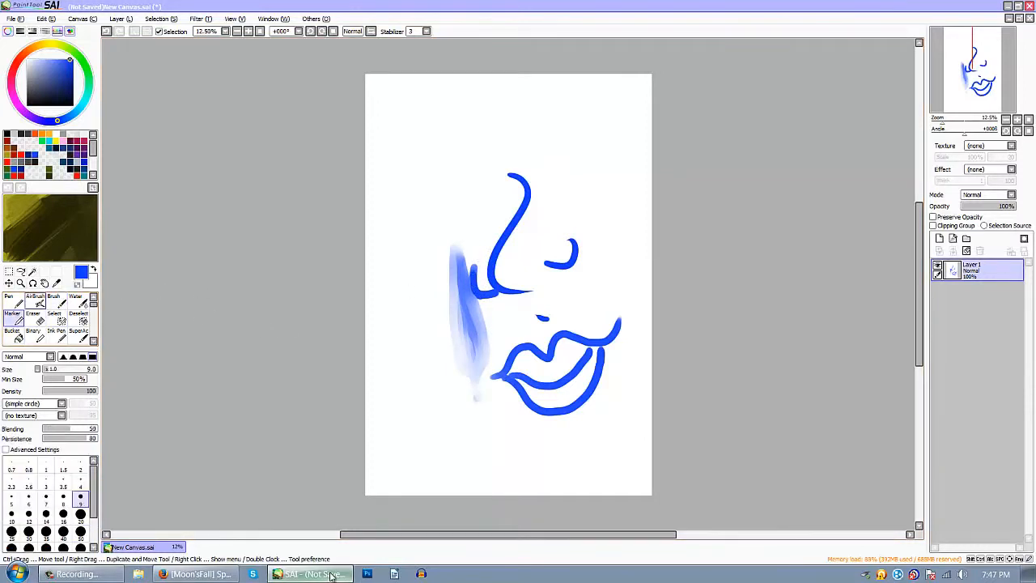
pyautogui.press(']')
pyautogui.press(']')
pyautogui.press(']')
pyautogui.press(']')
pyautogui.press(']')
pyautogui.press(']')
pyautogui.press(']')
pyautogui.press(']')
pyautogui.press(']')
pyautogui.press(']')
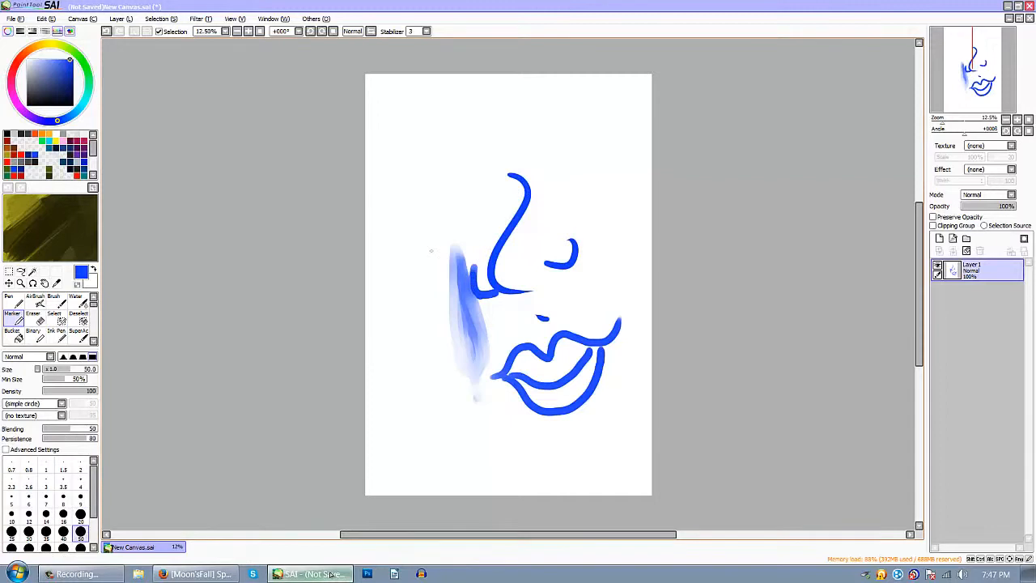
pyautogui.press(']')
pyautogui.press(']')
pyautogui.press(']')
pyautogui.press(']')
pyautogui.press(']')
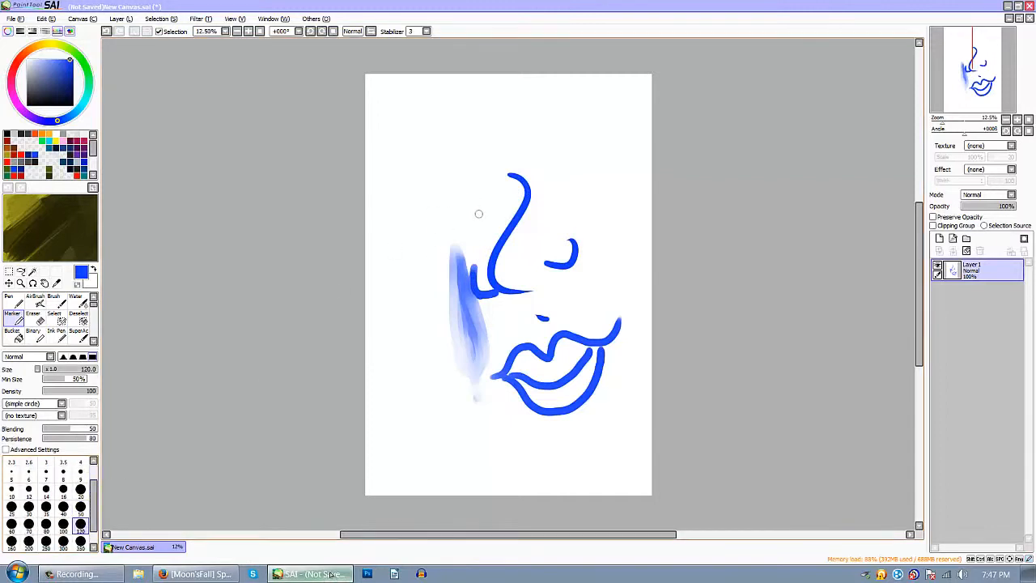
pyautogui.moveTo(473, 212)
pyautogui.mouseDown()
pyautogui.moveTo(449, 242)
pyautogui.moveTo(412, 247)
pyautogui.moveTo(479, 204)
pyautogui.moveTo(453, 183)
pyautogui.moveTo(409, 189)
pyautogui.moveTo(390, 226)
pyautogui.moveTo(375, 225)
pyautogui.moveTo(408, 206)
pyautogui.moveTo(418, 227)
pyautogui.moveTo(437, 188)
pyautogui.moveTo(422, 203)
pyautogui.mouseUp()
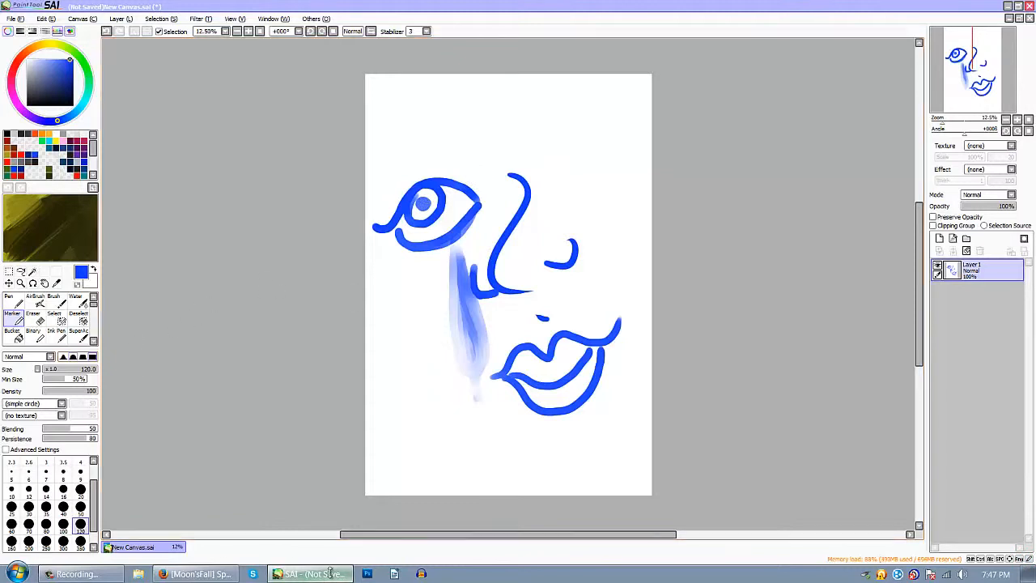
# - Try erasing the smear's lower tip with the Eraser at size 50 and shading above the eye with the Bristle AirBrush at size 500; undo both
pyautogui.press('e')
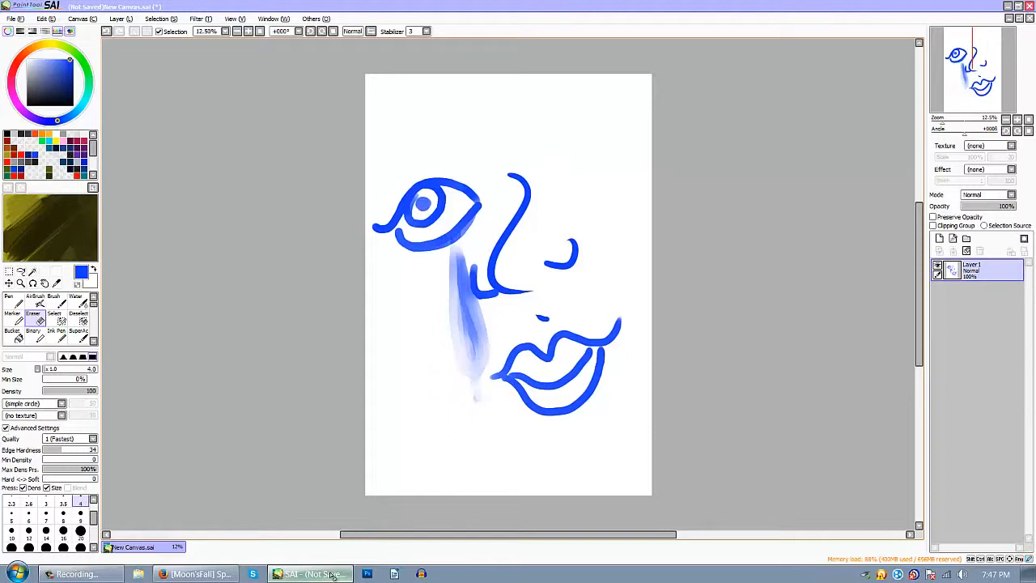
pyautogui.click(80, 547)
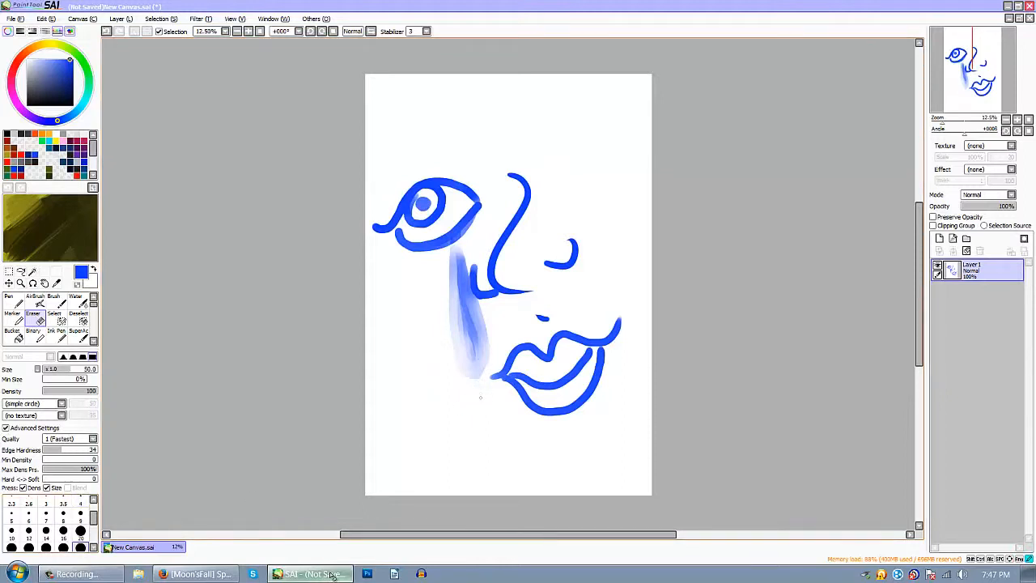
pyautogui.press('v')
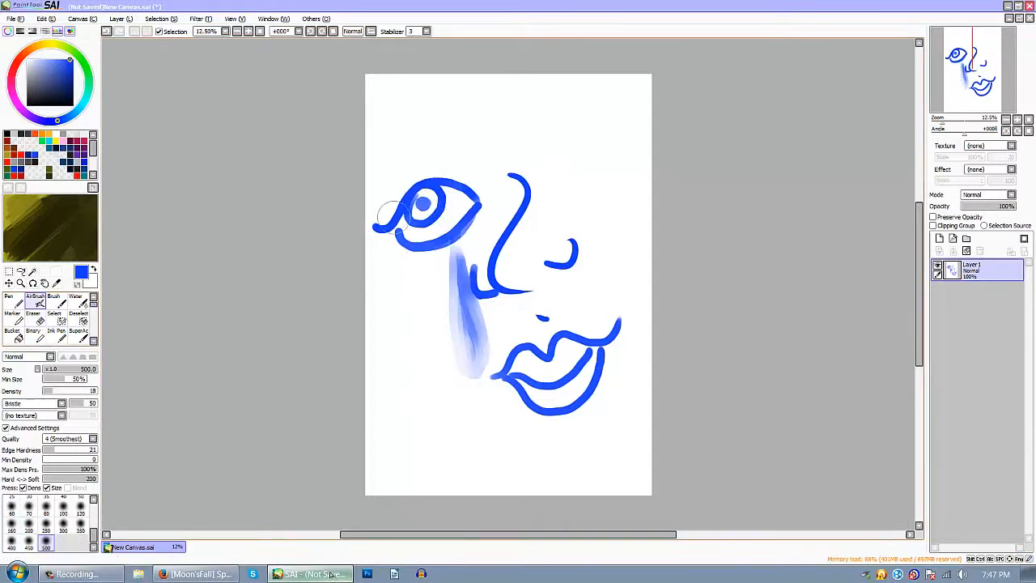
pyautogui.moveTo(388, 218); pyautogui.dragTo(418, 166)
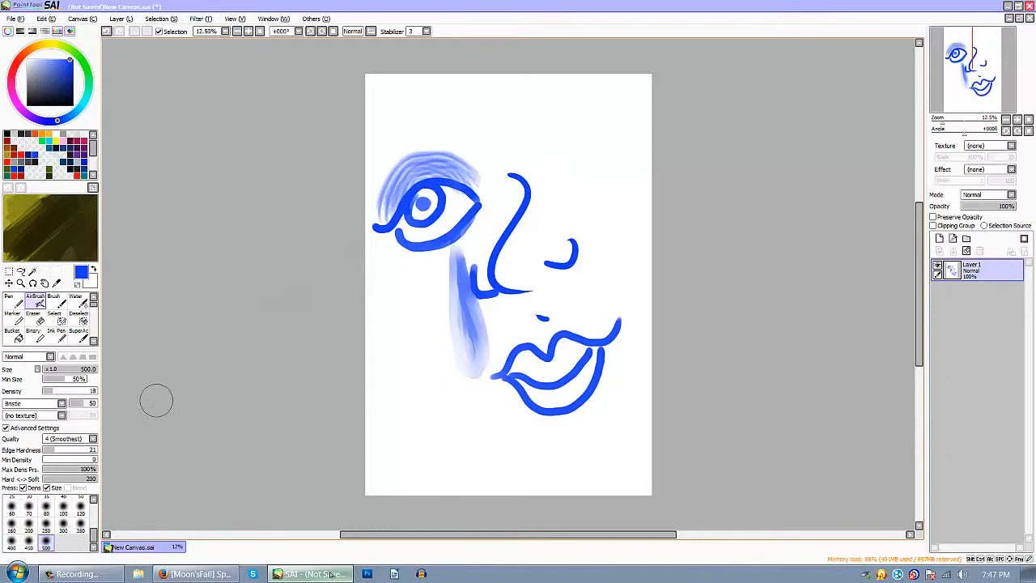
pyautogui.hotkey('ctrl', 'z')
pyautogui.hotkey('ctrl', 'z')
# - Set the AirBrush shape to simple circle and softly shade the area above the eye at size 500
pyautogui.click(61, 403)
pyautogui.scroll(1, 33, 437)
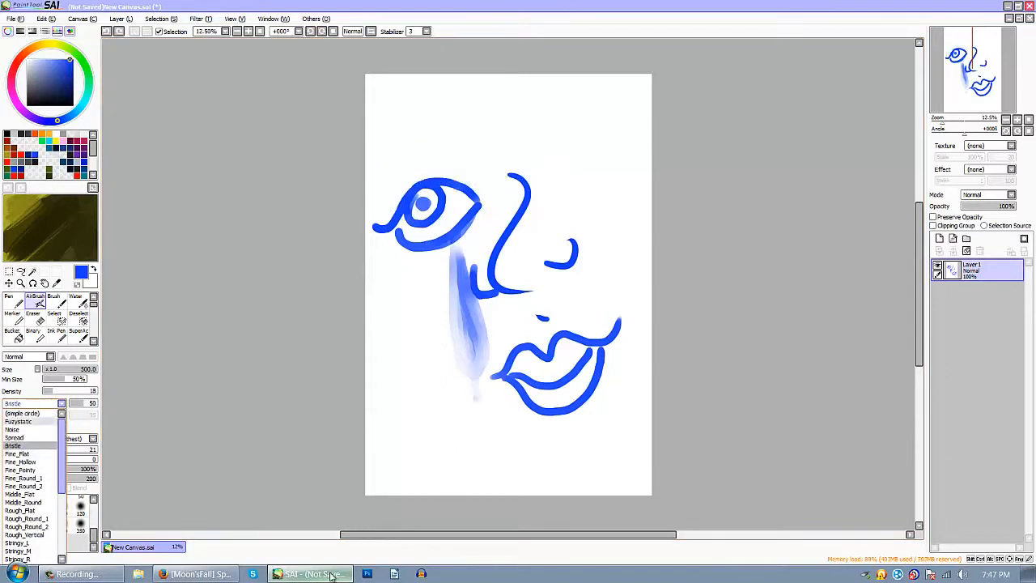
pyautogui.click(26, 412)
pyautogui.moveTo(462, 159)
pyautogui.mouseDown()
pyautogui.moveTo(455, 169)
pyautogui.moveTo(418, 167)
pyautogui.moveTo(397, 256)
pyautogui.mouseUp()
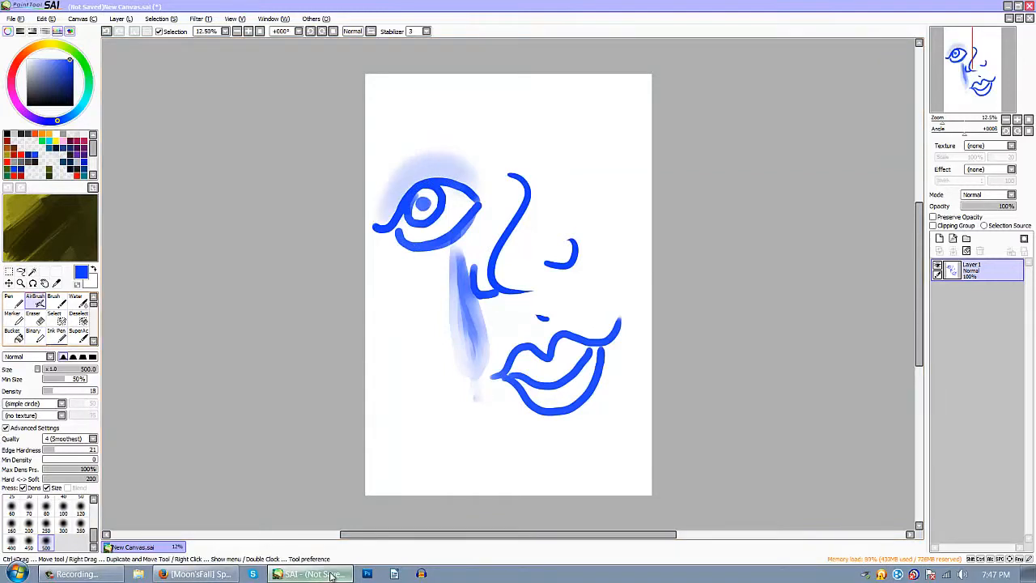
# - Fill in the pupil with the Binary tool at size 70 and inspect its edges up close at 100%
pyautogui.click(33, 331)
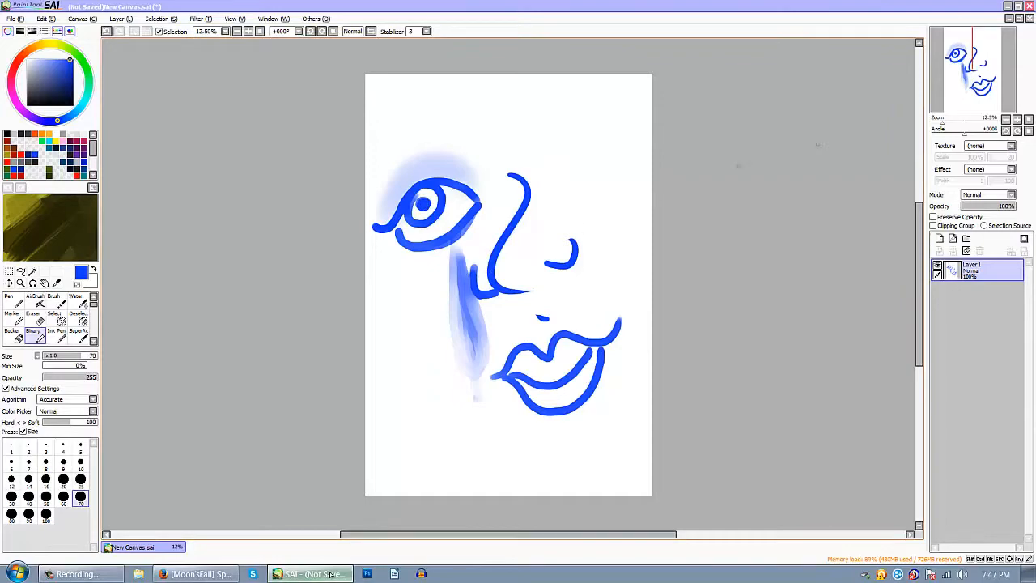
pyautogui.click(1017, 120)
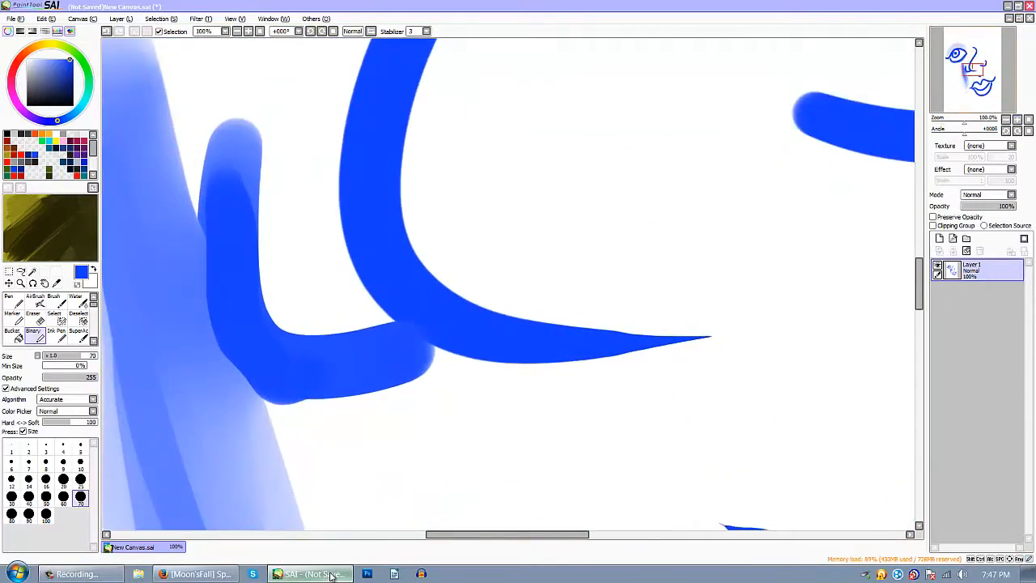
pyautogui.moveTo(972, 69); pyautogui.dragTo(959, 61)
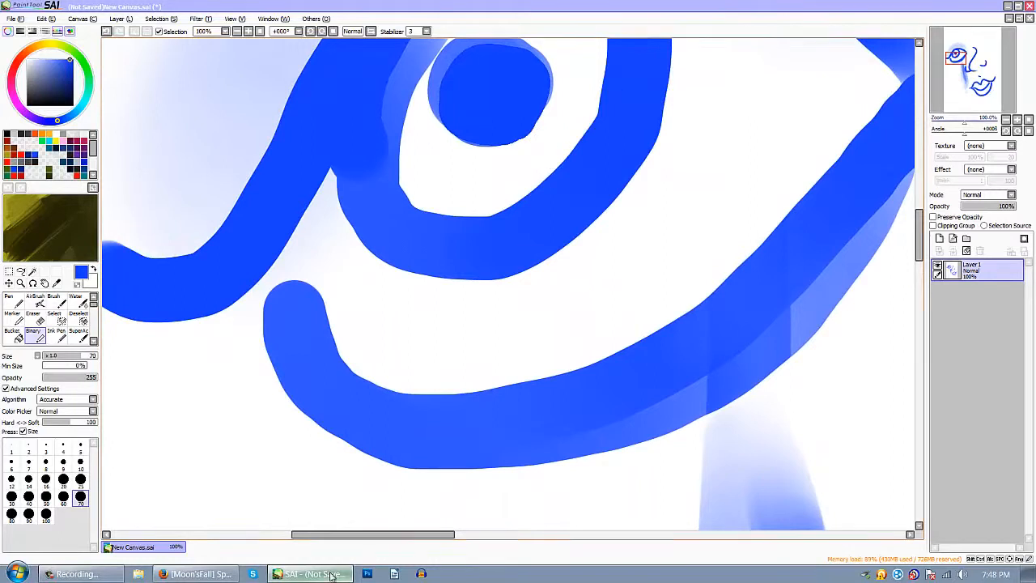
pyautogui.click(1028, 120)
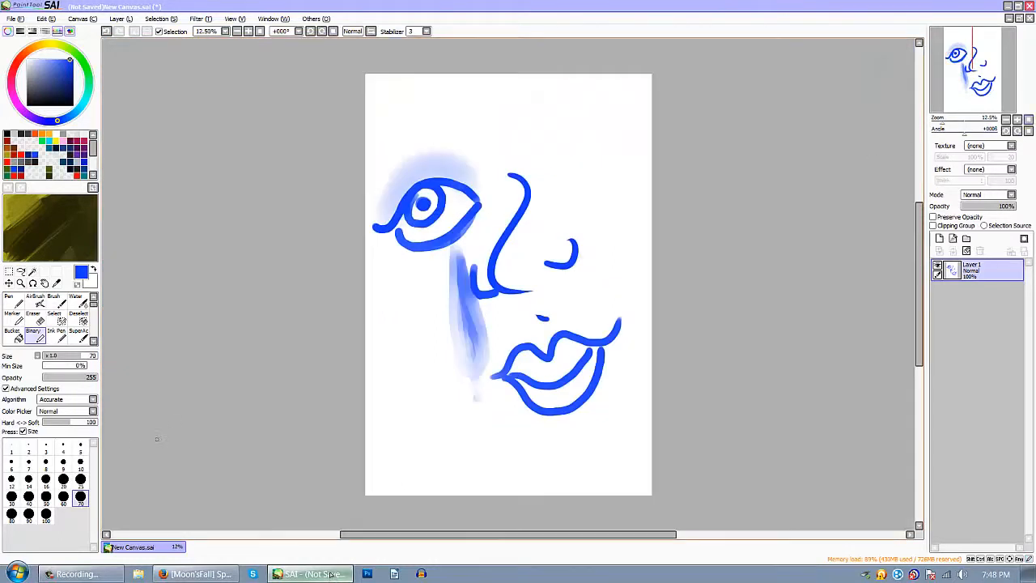
# - Darken the upper and lower eyelid lines and add lashes at the outer corner with the Ink Pen at size 120
pyautogui.click(56, 335)
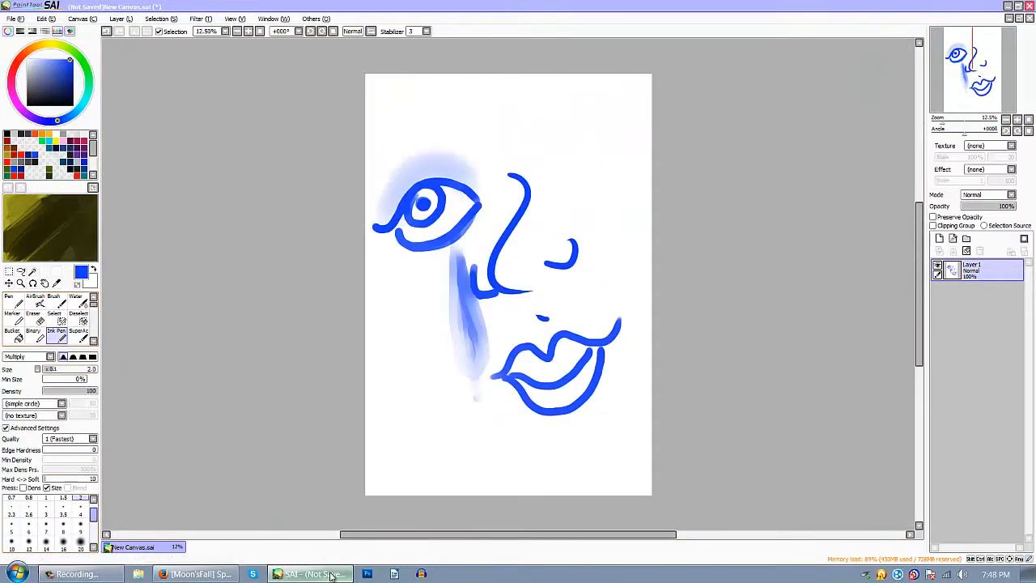
pyautogui.scroll(-4, 49, 522)
pyautogui.click(81, 522)
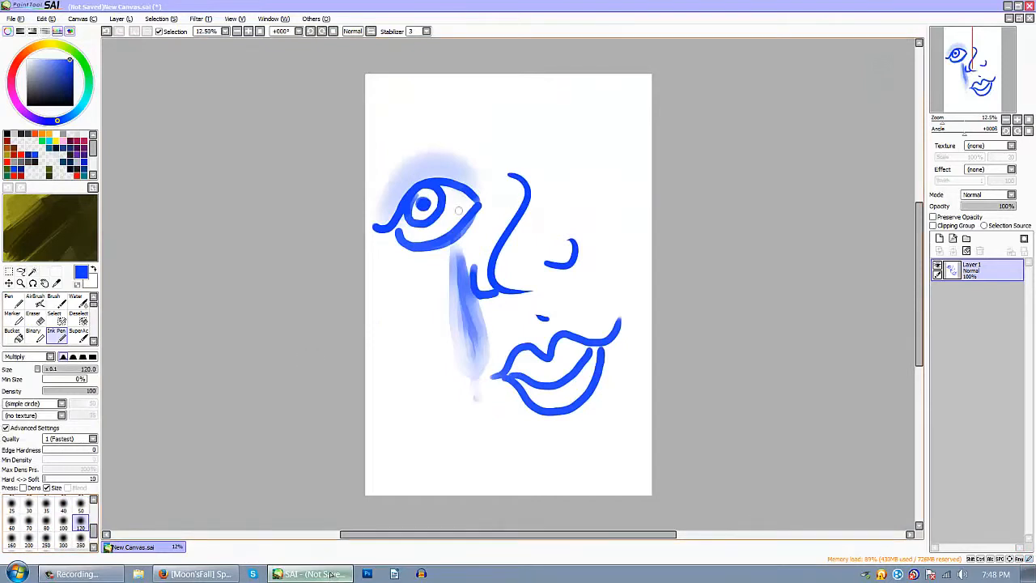
pyautogui.moveTo(374, 226); pyautogui.dragTo(404, 212)
pyautogui.moveTo(477, 201)
pyautogui.mouseDown()
pyautogui.moveTo(445, 182)
pyautogui.moveTo(408, 192)
pyautogui.moveTo(382, 233)
pyautogui.mouseUp()
pyautogui.moveTo(417, 196)
pyautogui.mouseDown()
pyautogui.moveTo(381, 222)
pyautogui.moveTo(396, 210)
pyautogui.mouseUp()
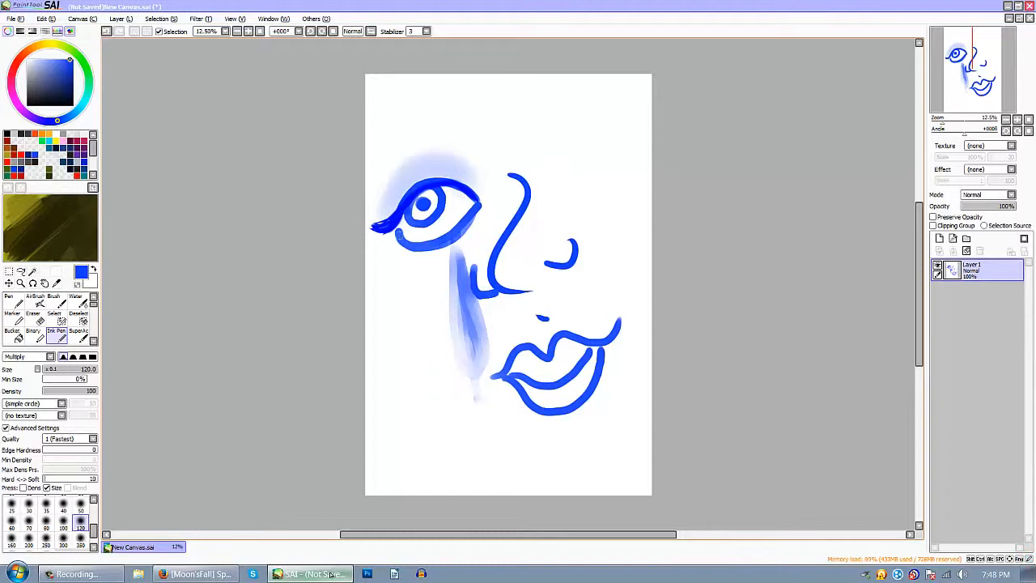
pyautogui.moveTo(474, 209)
pyautogui.mouseDown()
pyautogui.moveTo(457, 231)
pyautogui.moveTo(387, 240)
pyautogui.mouseUp()
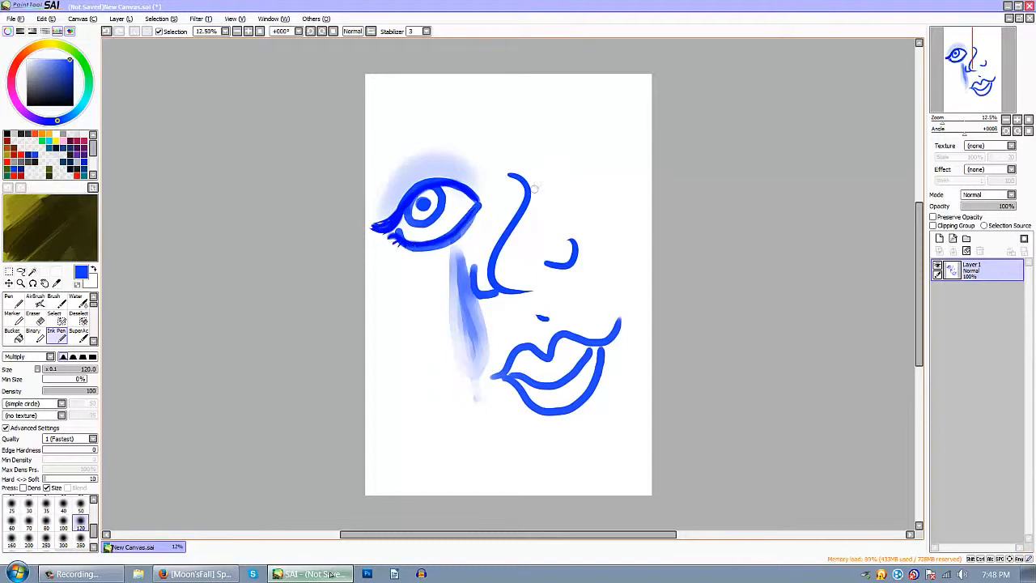
# - With the super acrylic brush at size 120, thicken the lashes at the eye's outer corner and the lower eyelid
pyautogui.scroll(-1, 51, 318)
pyautogui.scroll(-2, 51, 319)
pyautogui.click(79, 301)
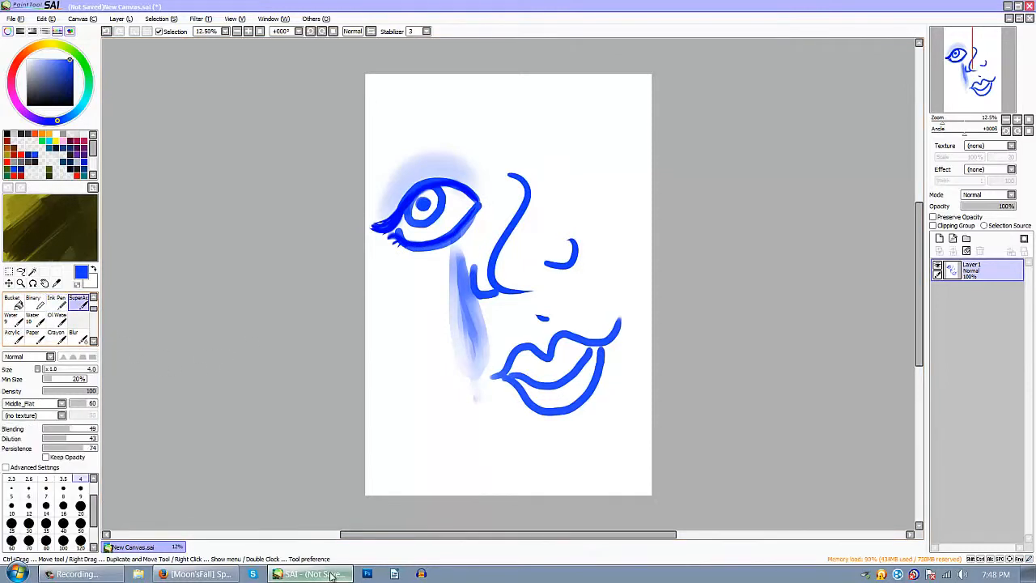
pyautogui.scroll(1, 49, 511)
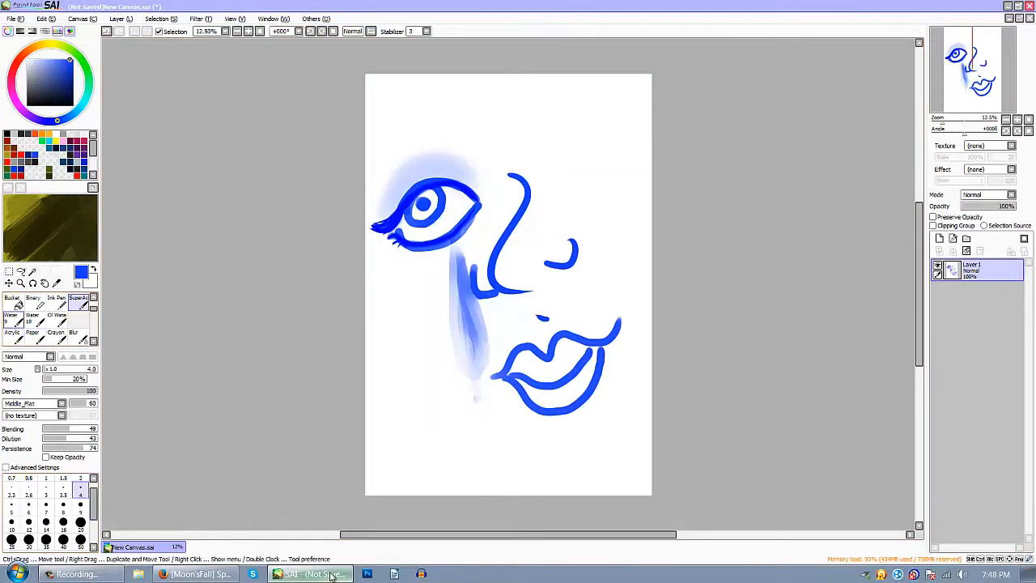
pyautogui.click(80, 522)
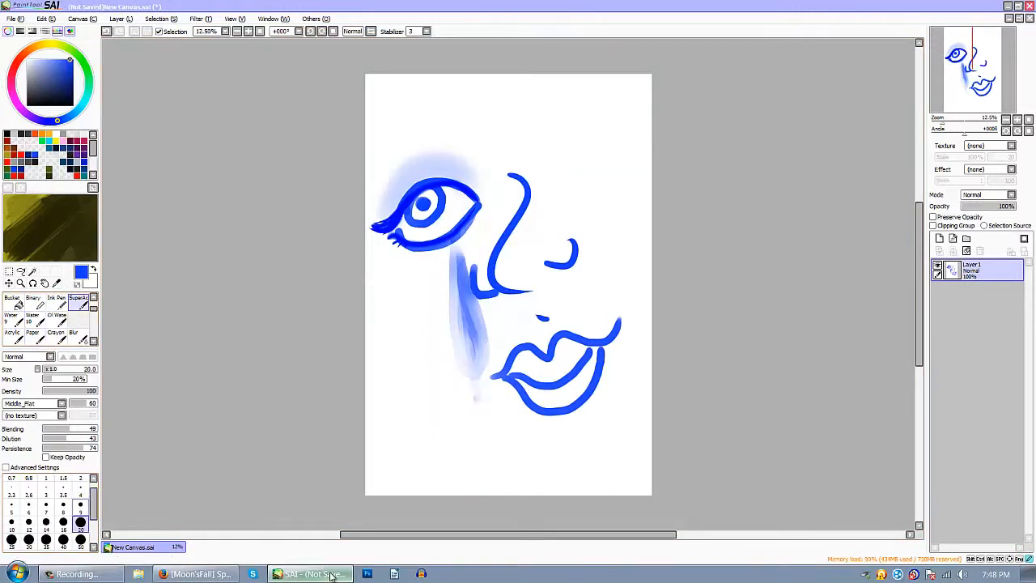
pyautogui.click(80, 539)
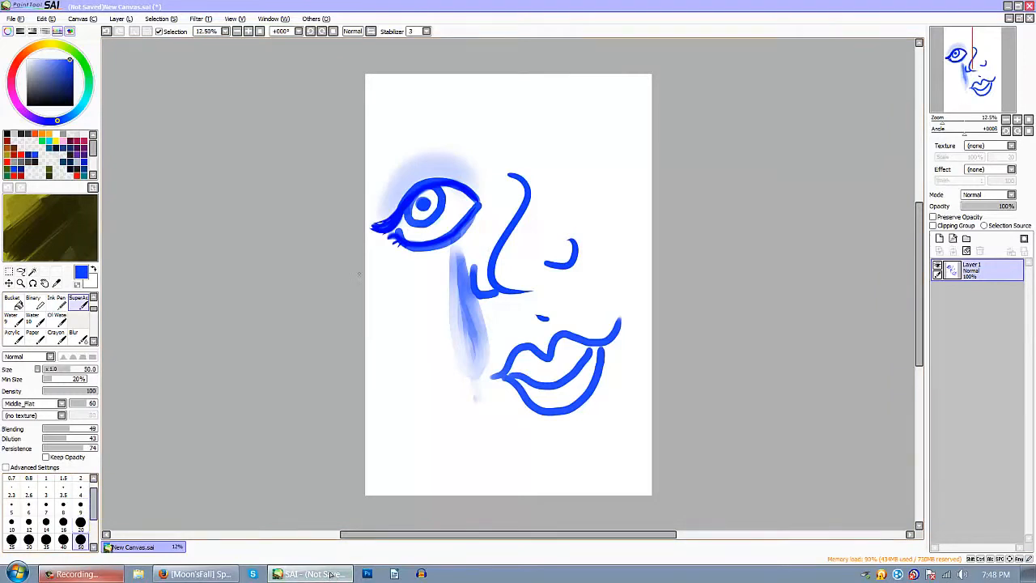
pyautogui.scroll(-2, 49, 510)
pyautogui.click(80, 523)
pyautogui.moveTo(399, 214)
pyautogui.mouseDown()
pyautogui.moveTo(370, 233)
pyautogui.moveTo(410, 188)
pyautogui.moveTo(392, 207)
pyautogui.mouseUp()
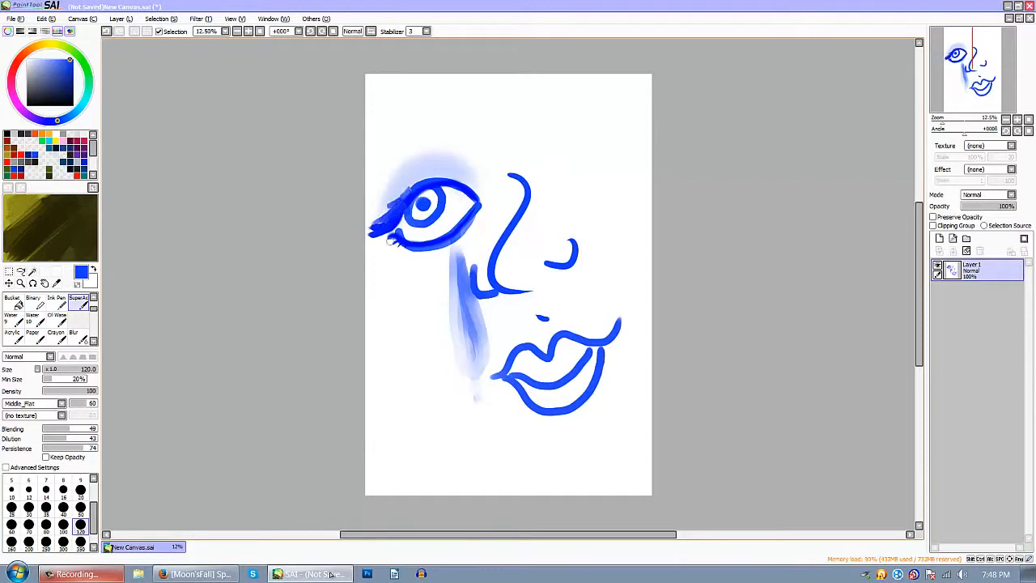
pyautogui.moveTo(394, 242); pyautogui.dragTo(444, 246)
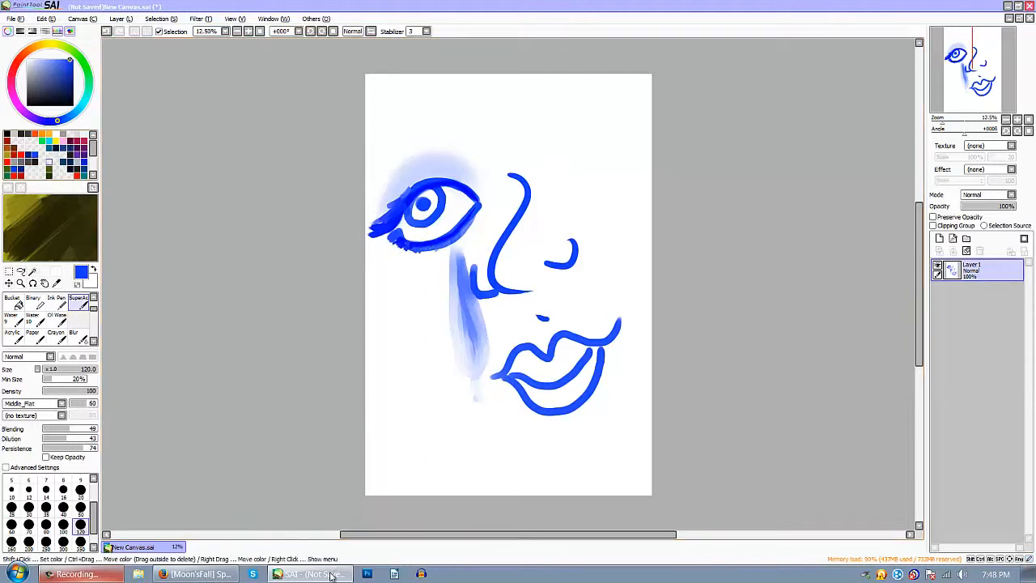
# - Try some super acrylic strokes in the empty area near the bottom of the canvas and undo them
pyautogui.moveTo(385, 449)
pyautogui.mouseDown()
pyautogui.moveTo(435, 428)
pyautogui.moveTo(430, 455)
pyautogui.moveTo(469, 463)
pyautogui.mouseUp()
pyautogui.hotkey('ctrl', 'z')
pyautogui.hotkey('ctrl', 'z')
pyautogui.hotkey('ctrl', 'z')
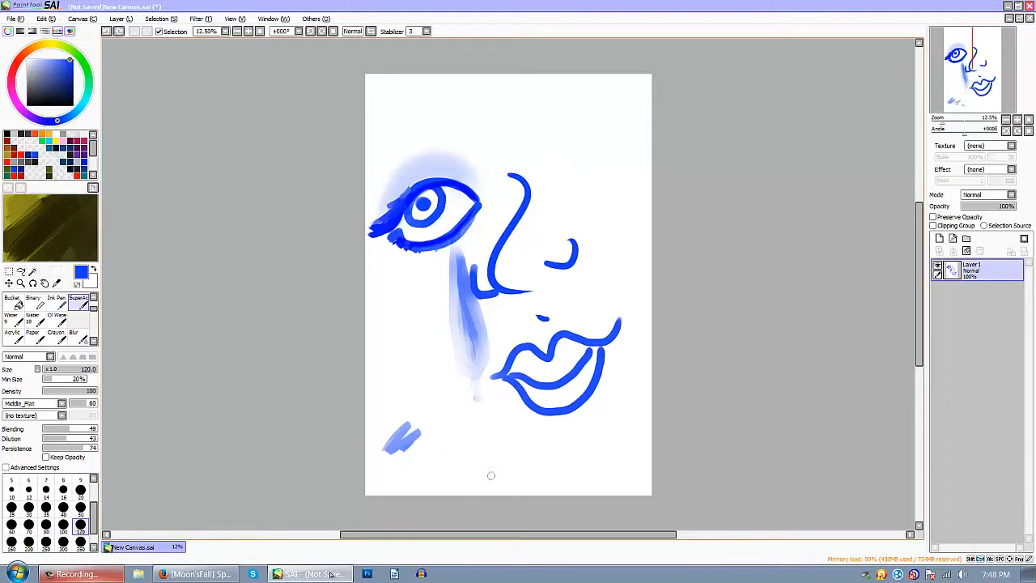
# - Add short hatched strokes above the upper lip with the super acrylic brush at size 120
pyautogui.moveTo(475, 367)
pyautogui.mouseDown()
pyautogui.moveTo(514, 323)
pyautogui.moveTo(589, 315)
pyautogui.mouseUp()
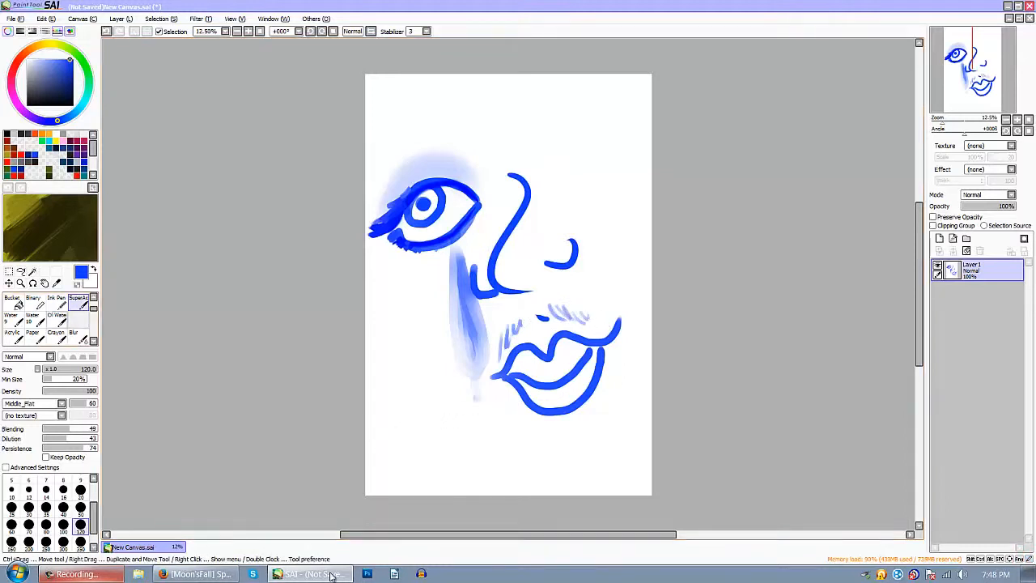
# - Try the Water 9 brush at size 120 with a stroke outward from the nose bridge, and undo it
pyautogui.click(11, 317)
pyautogui.press(']')
pyautogui.press(']')
pyautogui.press(']')
pyautogui.press(']')
pyautogui.press(']')
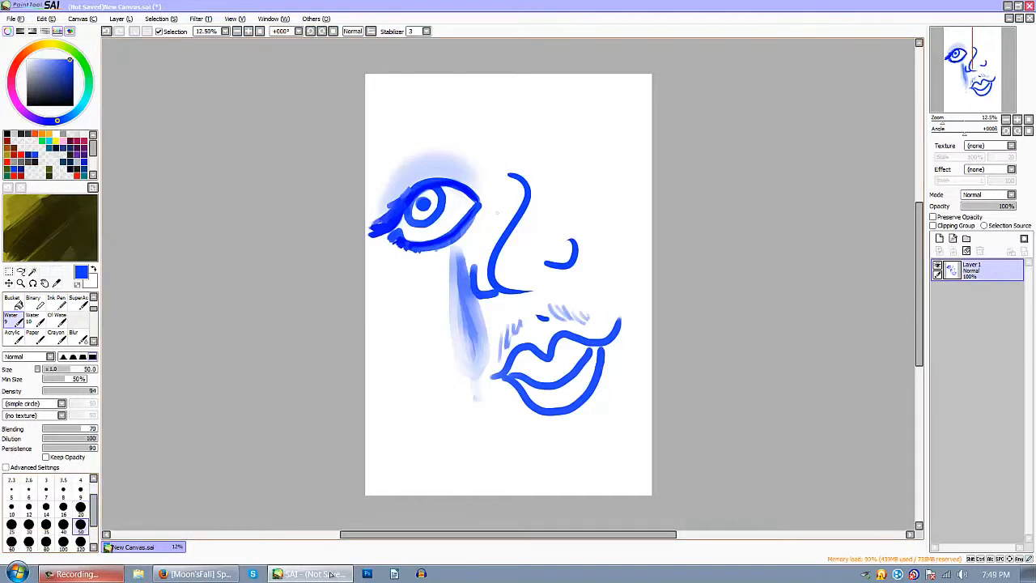
pyautogui.press(']')
pyautogui.press(']')
pyautogui.press(']')
pyautogui.press(']')
pyautogui.press(']')
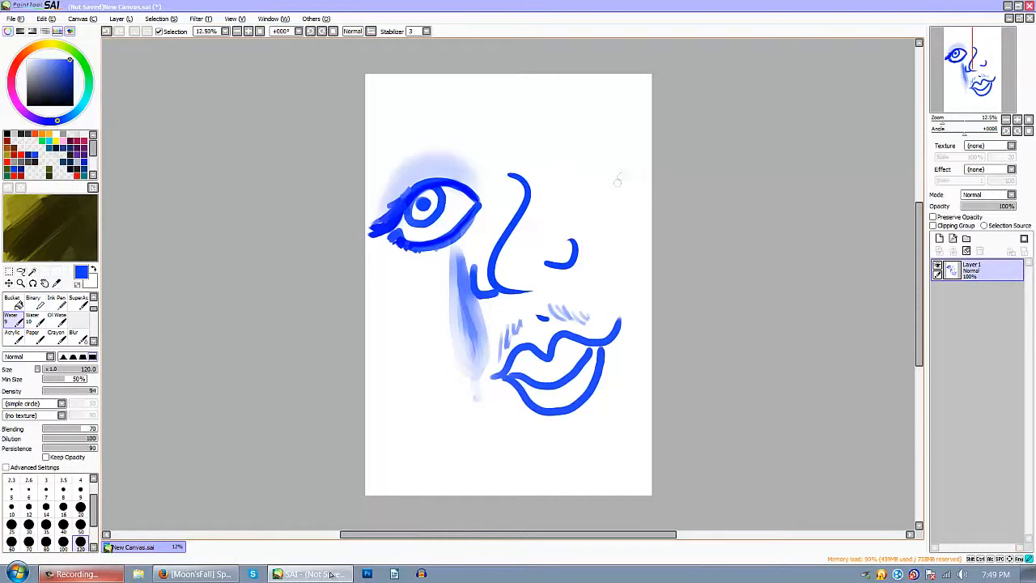
pyautogui.moveTo(533, 192)
pyautogui.mouseDown()
pyautogui.moveTo(575, 202)
pyautogui.moveTo(617, 172)
pyautogui.mouseUp()
pyautogui.hotkey('ctrl', 'z')
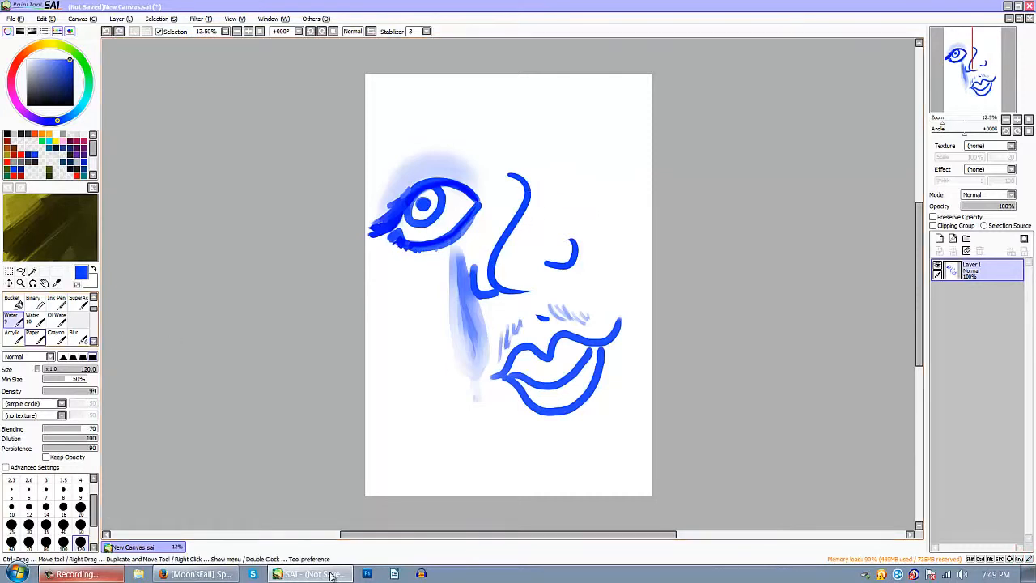
# - Try the Water 10 brush at size 120 with a stroke outward from the nose bridge, and undo it
pyautogui.press('c')
pyautogui.moveTo(93, 495); pyautogui.dragTo(94, 516)
pyautogui.click(80, 519)
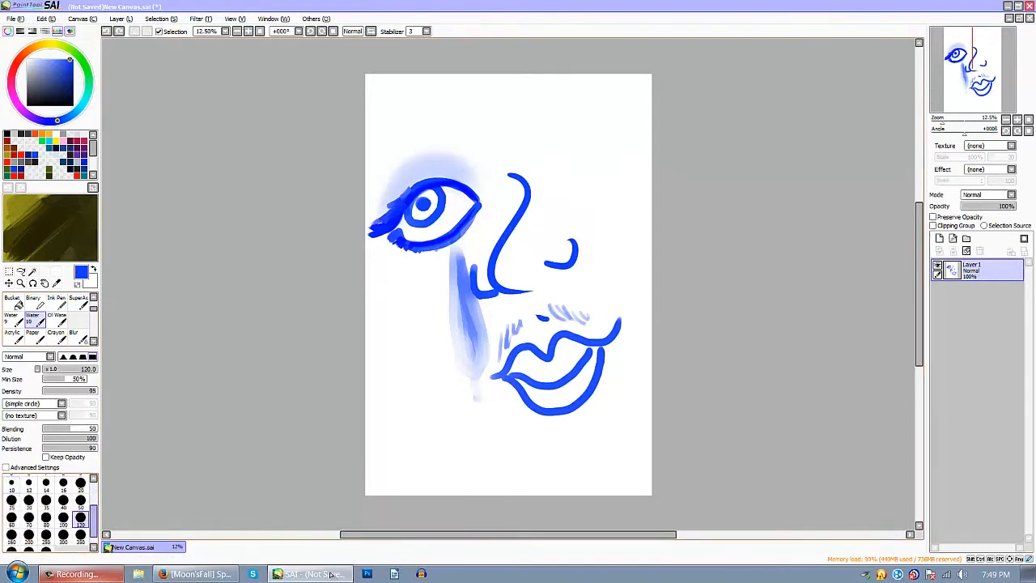
pyautogui.moveTo(531, 192)
pyautogui.mouseDown()
pyautogui.moveTo(591, 200)
pyautogui.moveTo(611, 175)
pyautogui.mouseUp()
pyautogui.hotkey('ctrl', 'z')
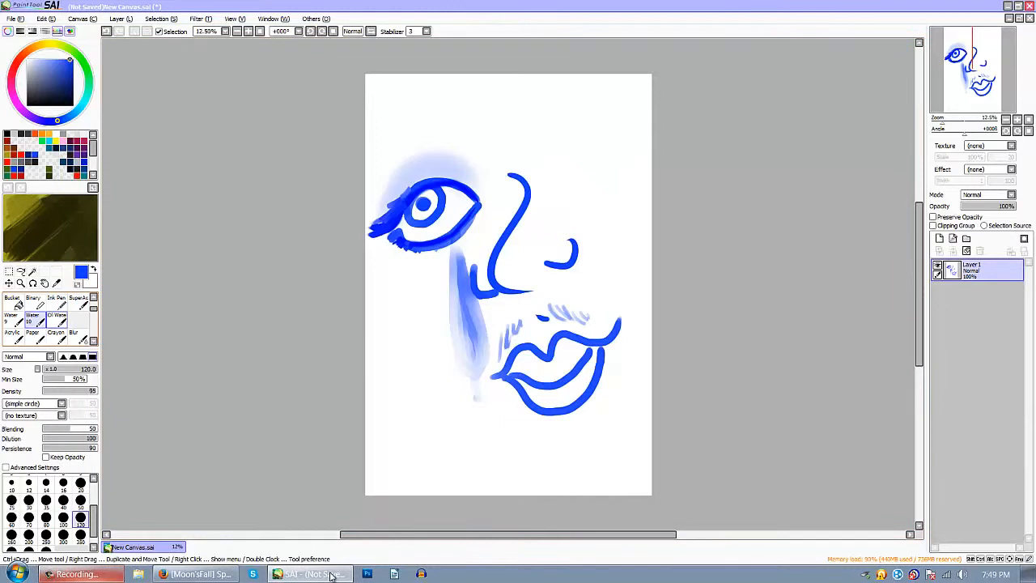
# - Try the oil water brush at size 120 with a faint stroke outward from the nose bridge, and undo it
pyautogui.click(56, 317)
pyautogui.moveTo(93, 499); pyautogui.dragTo(94, 518)
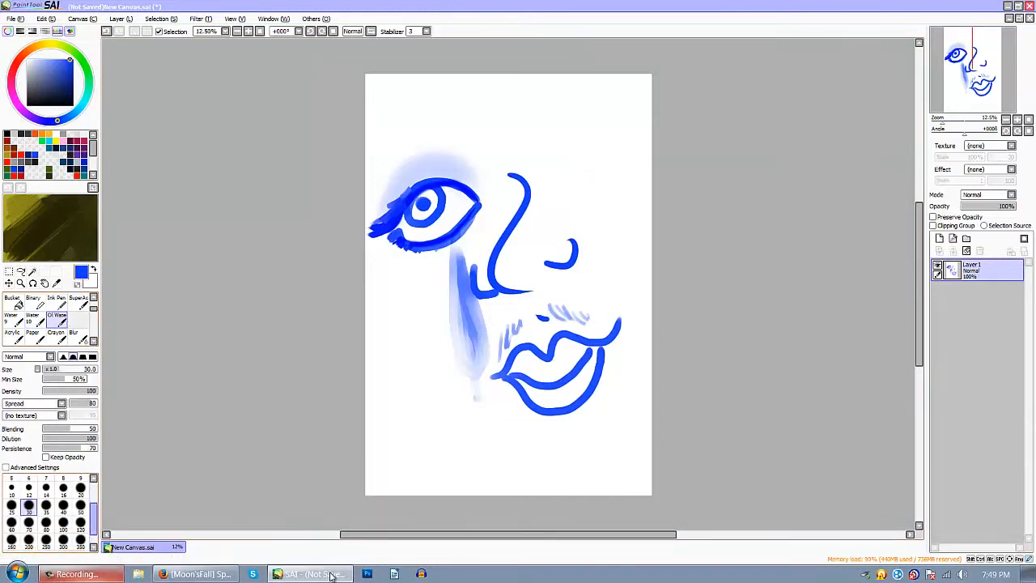
pyautogui.click(80, 523)
pyautogui.moveTo(532, 192)
pyautogui.mouseDown()
pyautogui.moveTo(558, 198)
pyautogui.moveTo(609, 179)
pyautogui.mouseUp()
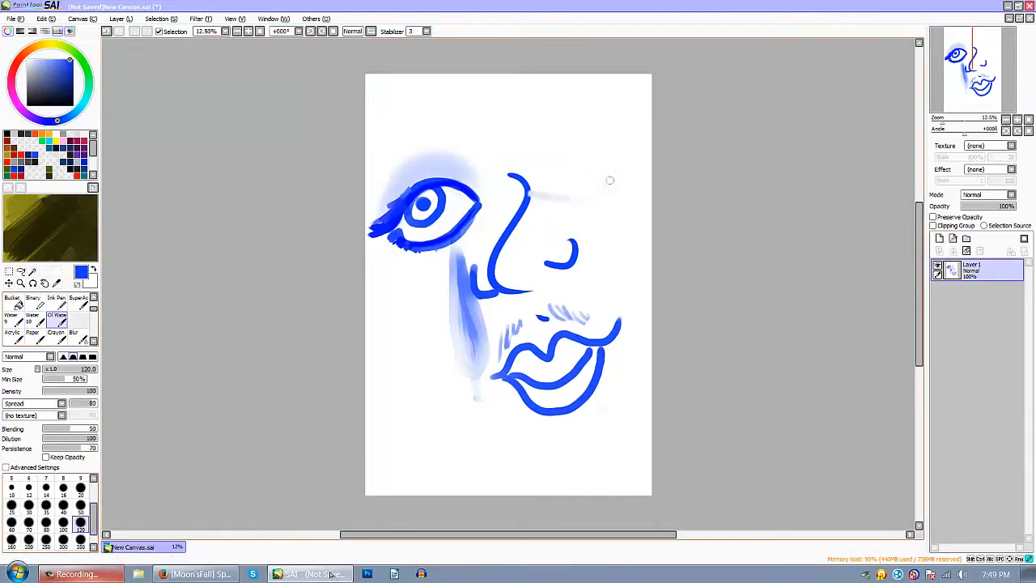
pyautogui.hotkey('ctrl', 'z')
# - Try the Acrylic brush at size 120 with loose scribbles above and beside the nose, and undo the last stroke
pyautogui.click(14, 337)
pyautogui.click(80, 539)
pyautogui.moveTo(532, 191)
pyautogui.mouseDown()
pyautogui.moveTo(621, 173)
pyautogui.moveTo(538, 216)
pyautogui.moveTo(612, 194)
pyautogui.moveTo(622, 288)
pyautogui.moveTo(634, 251)
pyautogui.moveTo(581, 139)
pyautogui.moveTo(550, 115)
pyautogui.moveTo(503, 133)
pyautogui.moveTo(593, 149)
pyautogui.moveTo(602, 108)
pyautogui.moveTo(643, 212)
pyautogui.mouseUp()
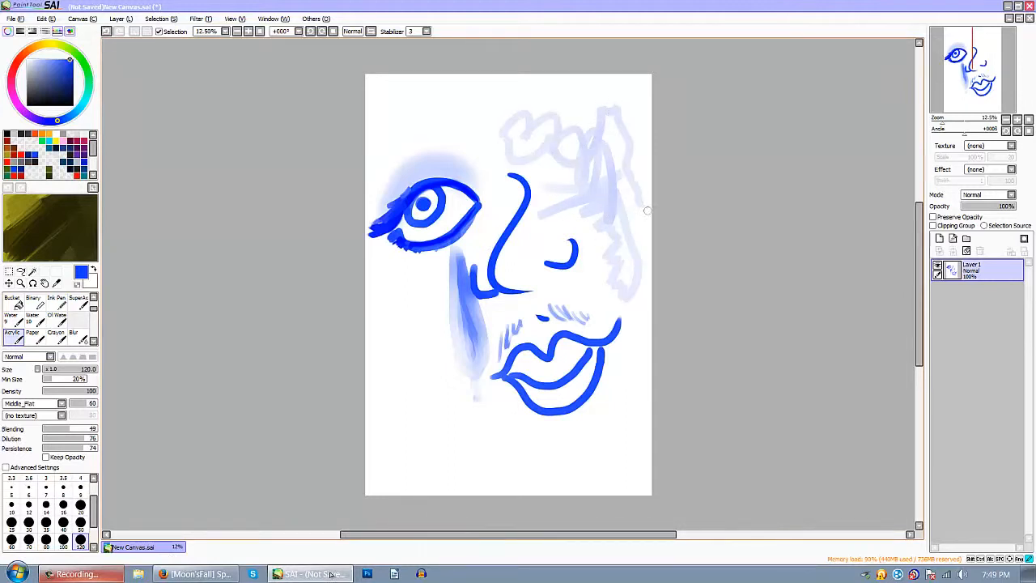
pyautogui.hotkey('ctrl', 'z')
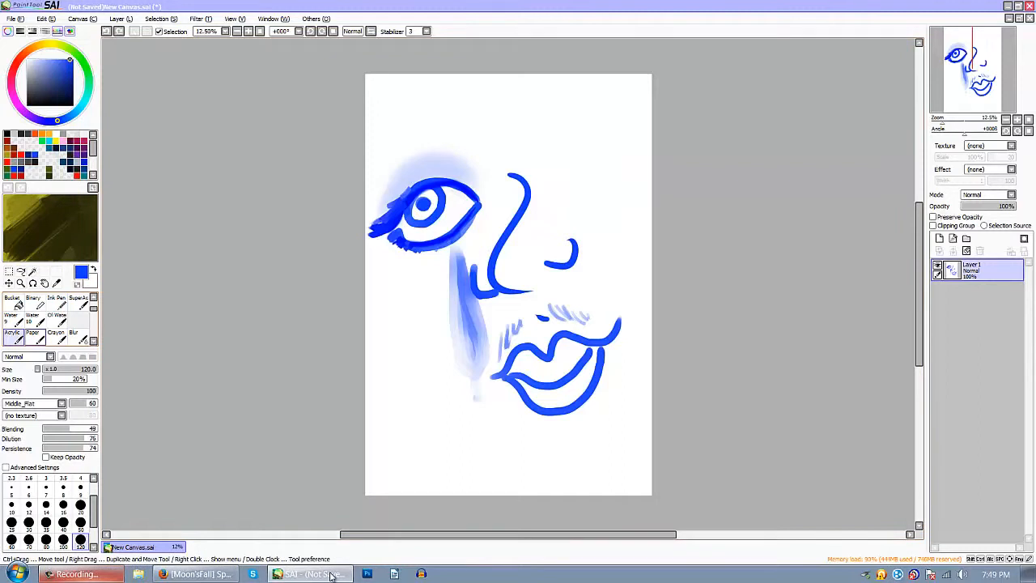
# - Try the Paper brush at size 120 with two curved strokes outward from the nose bridge, undoing each one
pyautogui.click(34, 337)
pyautogui.moveTo(93, 500); pyautogui.dragTo(93, 510)
pyautogui.click(80, 543)
pyautogui.moveTo(542, 190)
pyautogui.mouseDown()
pyautogui.moveTo(566, 191)
pyautogui.moveTo(623, 150)
pyautogui.mouseUp()
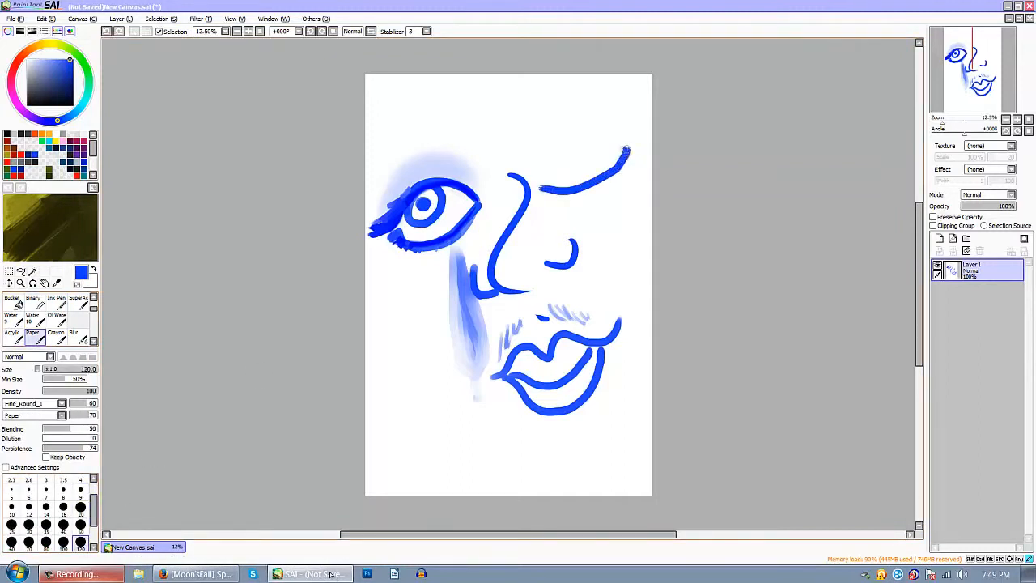
pyautogui.hotkey('ctrl', 'z')
pyautogui.moveTo(544, 187); pyautogui.dragTo(624, 150)
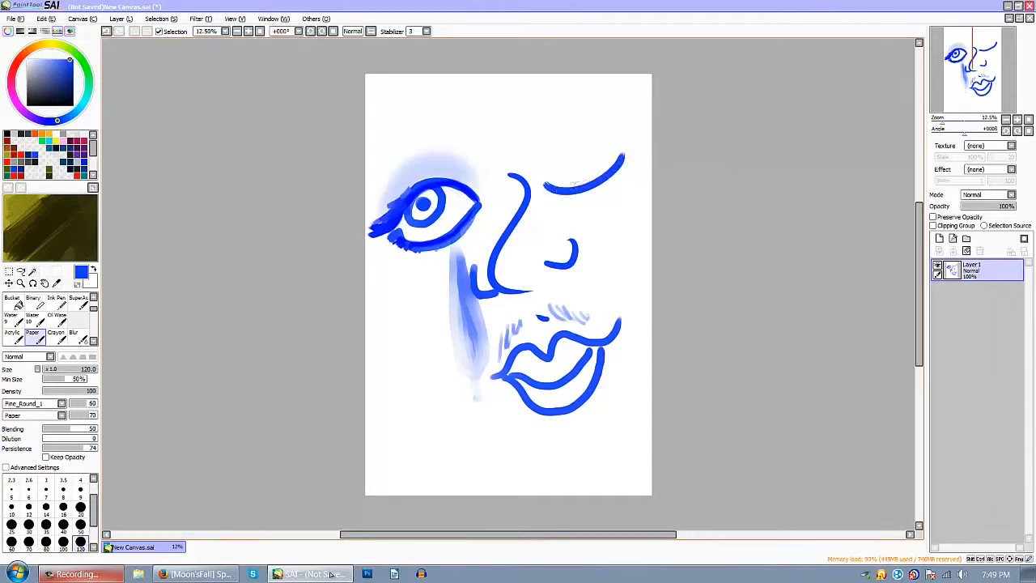
pyautogui.hotkey('ctrl', 'z')
# - Test the Crayon brush at size 120 beside the nose bridge, undo it, and draw a thick eyebrow above the left eye
pyautogui.click(56, 333)
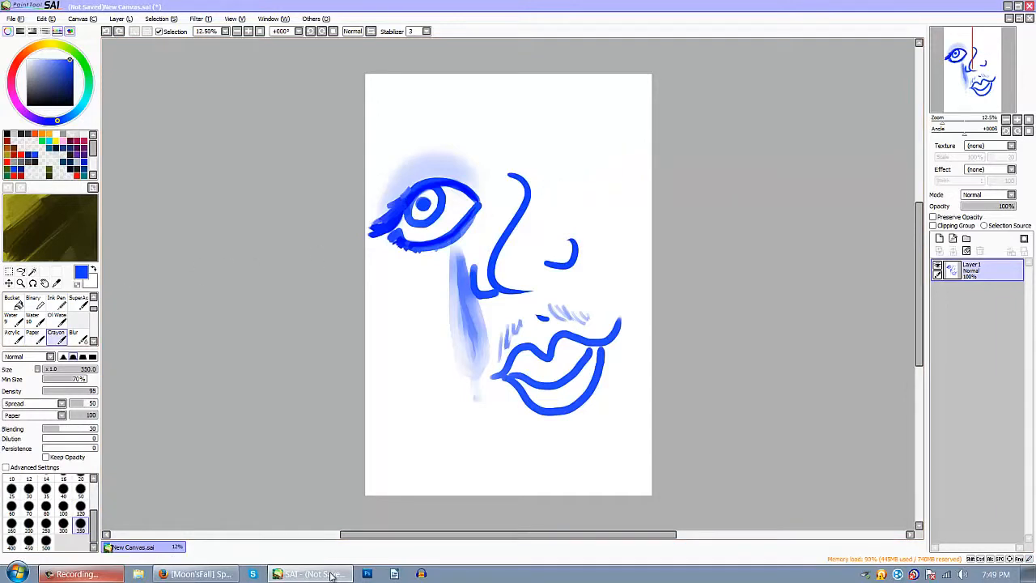
pyautogui.click(80, 506)
pyautogui.moveTo(541, 195)
pyautogui.mouseDown()
pyautogui.moveTo(568, 196)
pyautogui.moveTo(631, 162)
pyautogui.mouseUp()
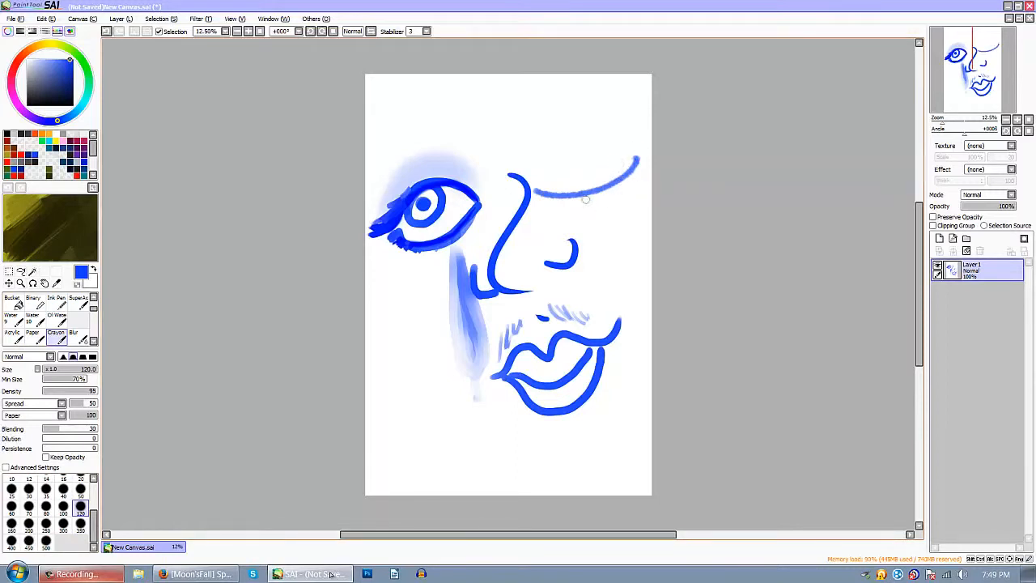
pyautogui.hotkey('ctrl', 'z')
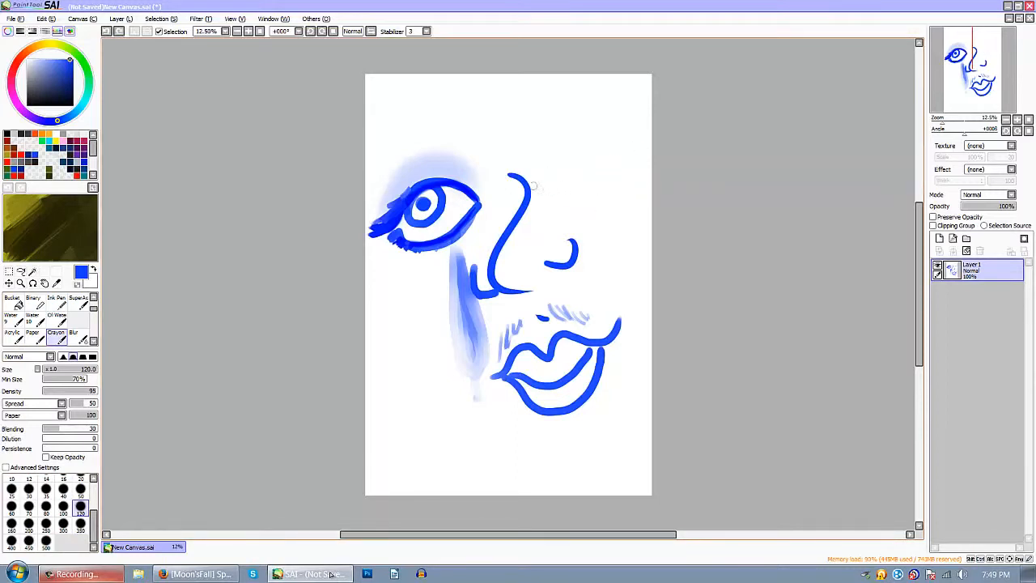
pyautogui.moveTo(474, 132)
pyautogui.mouseDown()
pyautogui.moveTo(425, 119)
pyautogui.moveTo(378, 144)
pyautogui.moveTo(371, 161)
pyautogui.moveTo(475, 127)
pyautogui.moveTo(433, 106)
pyautogui.moveTo(390, 125)
pyautogui.moveTo(369, 167)
pyautogui.mouseUp()
pyautogui.moveTo(406, 122)
pyautogui.mouseDown()
pyautogui.moveTo(441, 108)
pyautogui.moveTo(456, 117)
pyautogui.mouseUp()
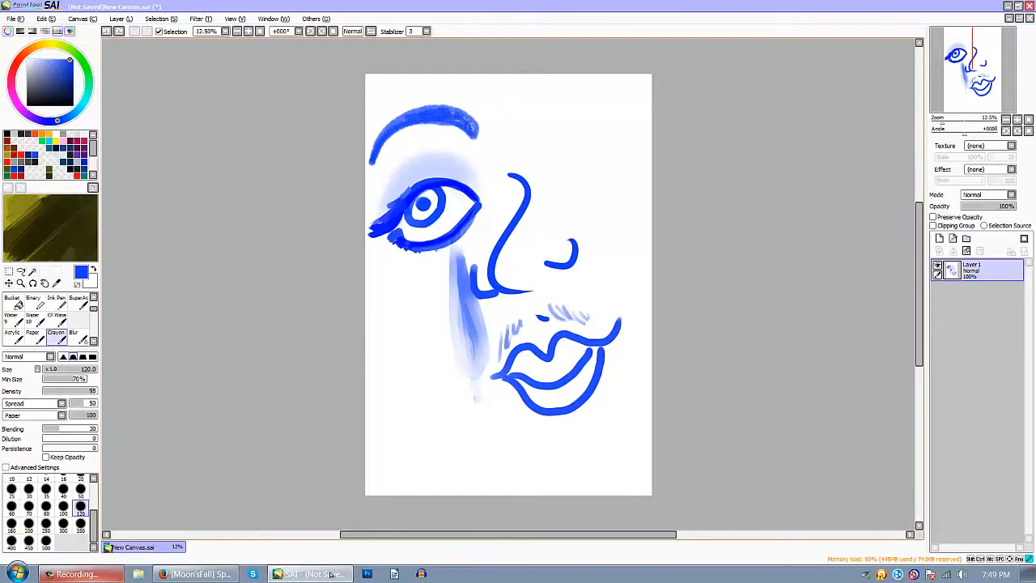
# - Choose the Blur brush and raise its size to 120
pyautogui.click(73, 335)
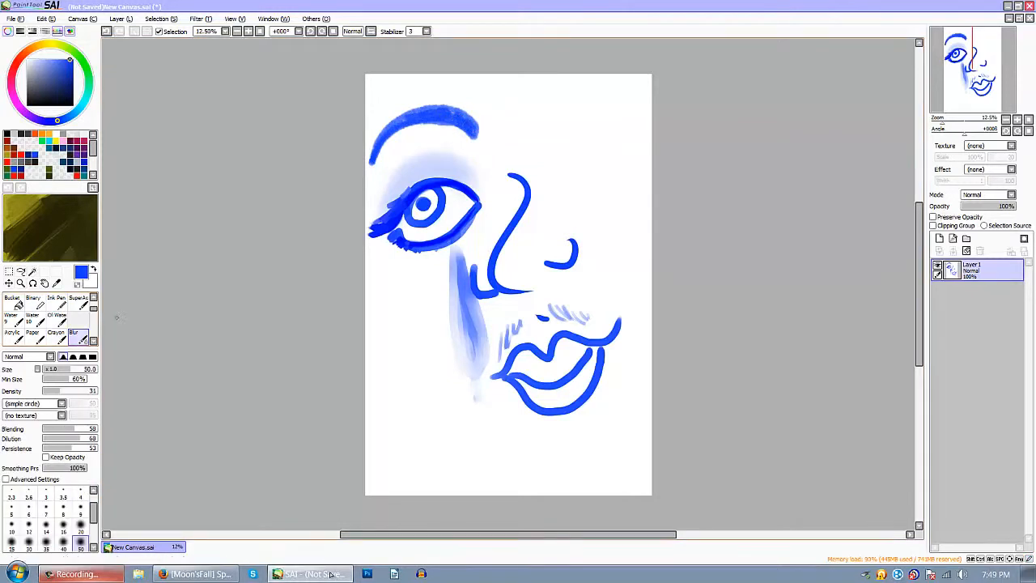
pyautogui.press(']')
pyautogui.press(']')
pyautogui.press(']')
pyautogui.press(']')
pyautogui.press(']')
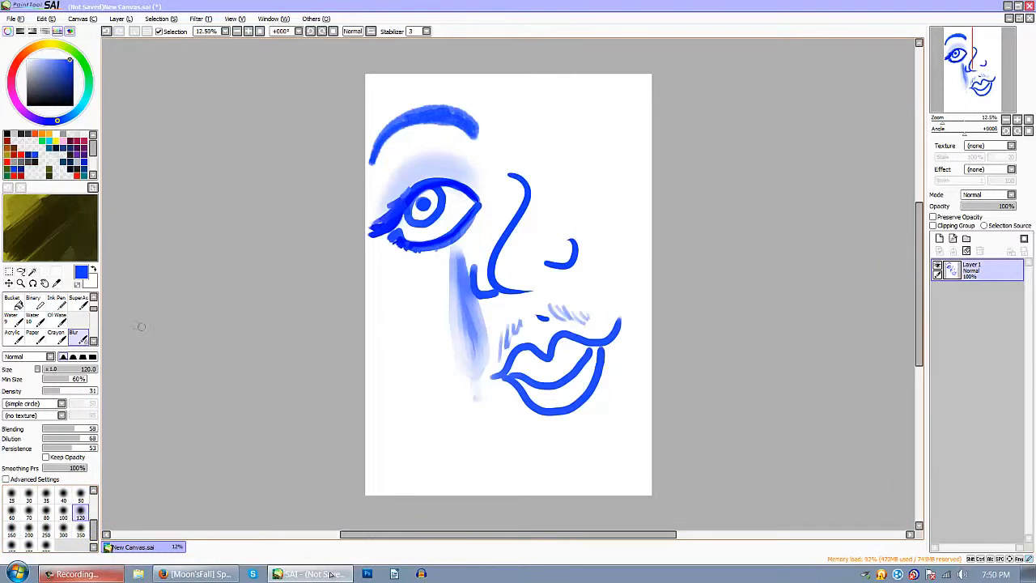
# - Outline the right eye's lower and upper lids with the Marker at size 120, redoing the first lower-lid stroke
pyautogui.moveTo(94, 308); pyautogui.dragTo(93, 313)
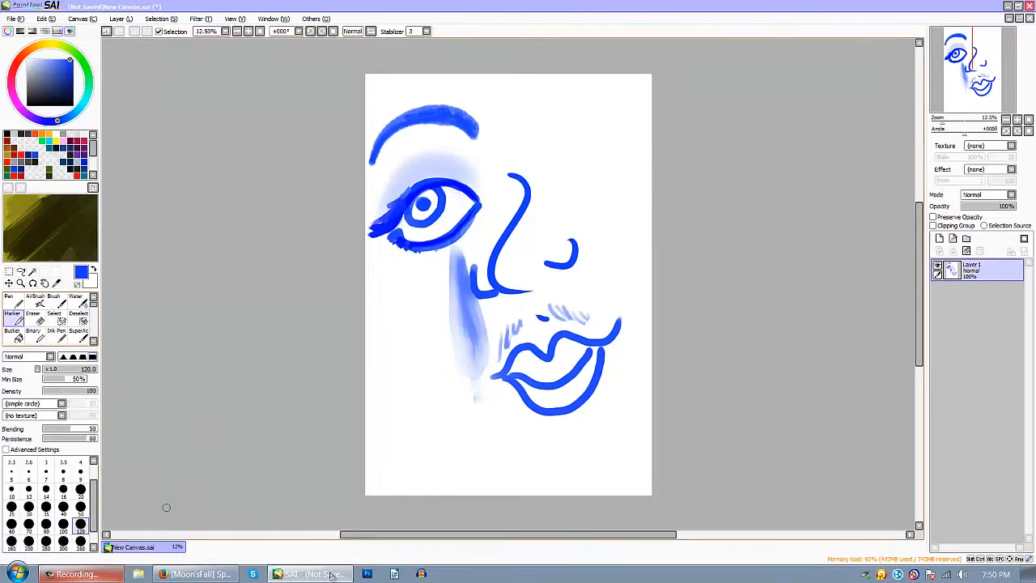
pyautogui.moveTo(546, 195); pyautogui.dragTo(614, 167)
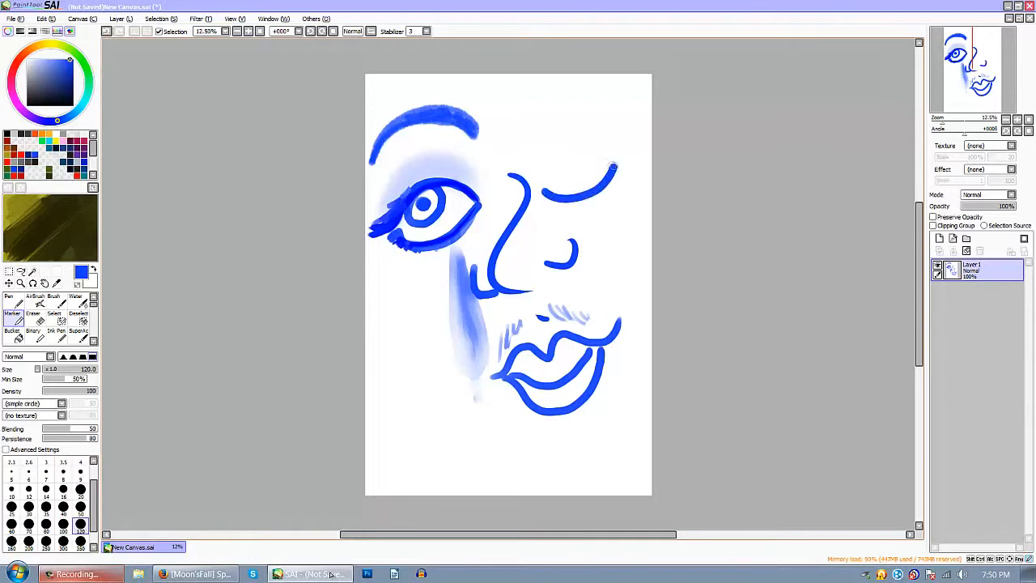
pyautogui.hotkey('ctrl', 'z')
pyautogui.moveTo(550, 192); pyautogui.dragTo(630, 174)
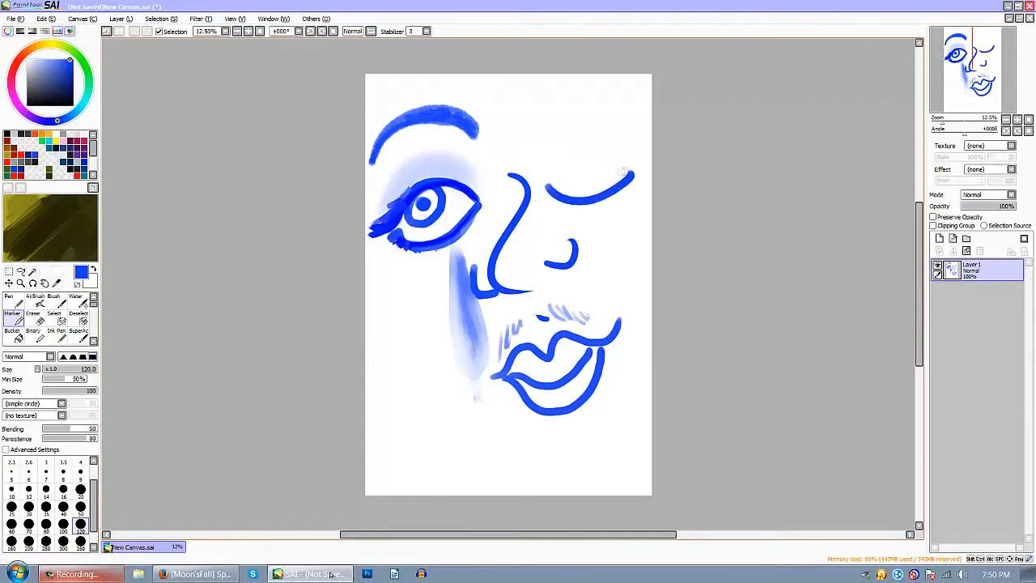
pyautogui.moveTo(542, 187)
pyautogui.mouseDown()
pyautogui.moveTo(649, 161)
pyautogui.moveTo(614, 149)
pyautogui.moveTo(646, 159)
pyautogui.mouseUp()
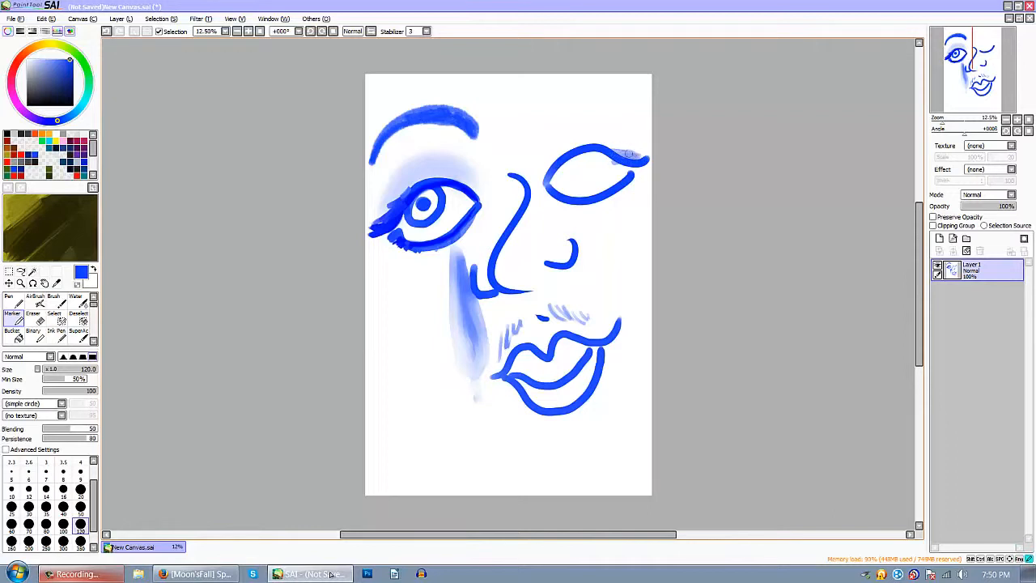
# - Draw the iris and pupil inside the right eye with the Marker, discarding the first iris attempt
pyautogui.moveTo(560, 175)
pyautogui.mouseDown()
pyautogui.moveTo(571, 159)
pyautogui.moveTo(580, 173)
pyautogui.mouseUp()
pyautogui.hotkey('ctrl', 'z')
pyautogui.hotkey('ctrl', 'y')
pyautogui.hotkey('ctrl', 'z')
pyautogui.moveTo(588, 172); pyautogui.dragTo(574, 153)
pyautogui.click(569, 168)
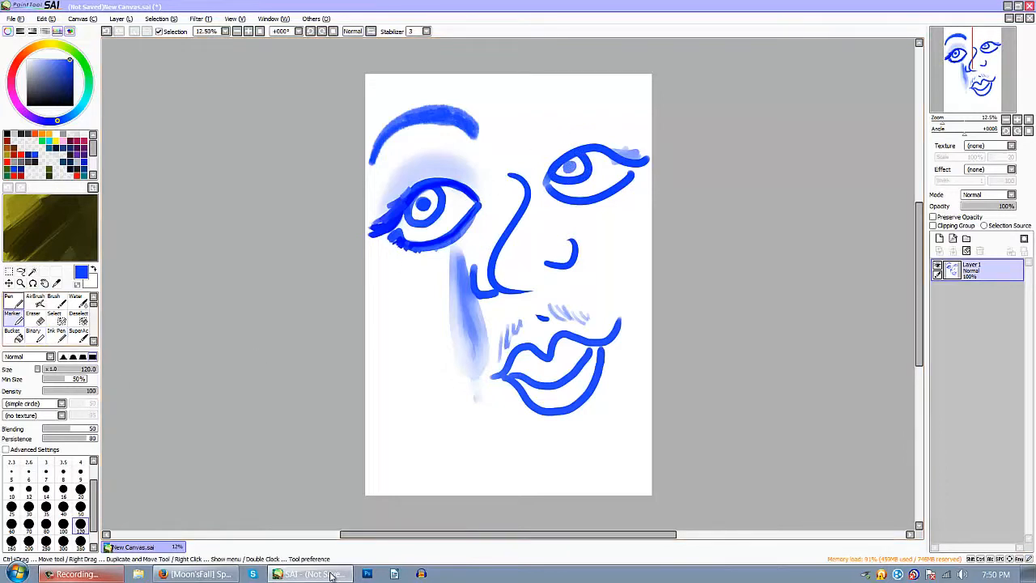
# - Shade the right eyelid with the AirBrush at size 500, and draw a thick eyebrow above it with the Crayon at size 120
pyautogui.click(37, 301)
pyautogui.moveTo(543, 157); pyautogui.dragTo(623, 147)
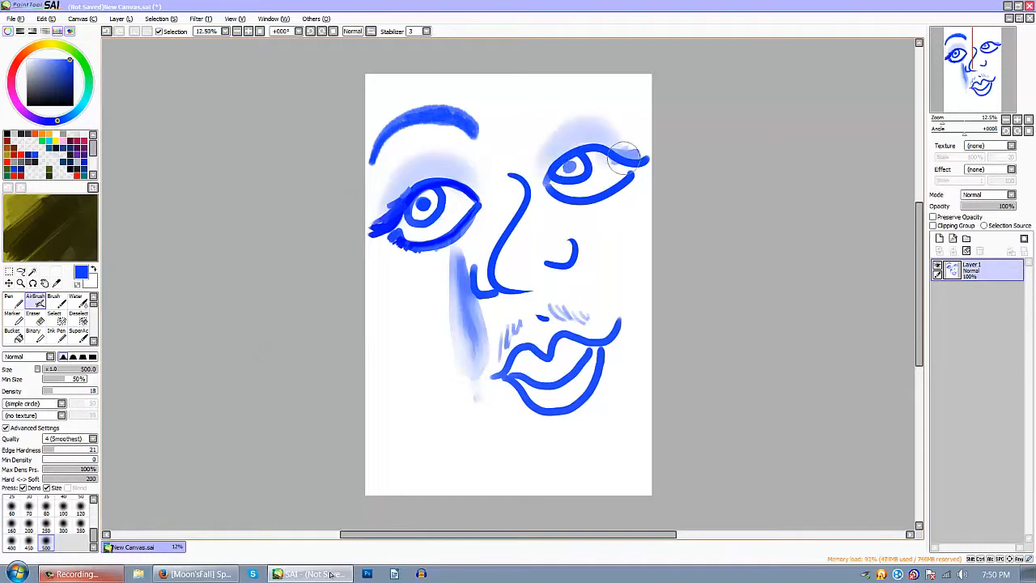
pyautogui.scroll(-2, 48, 316)
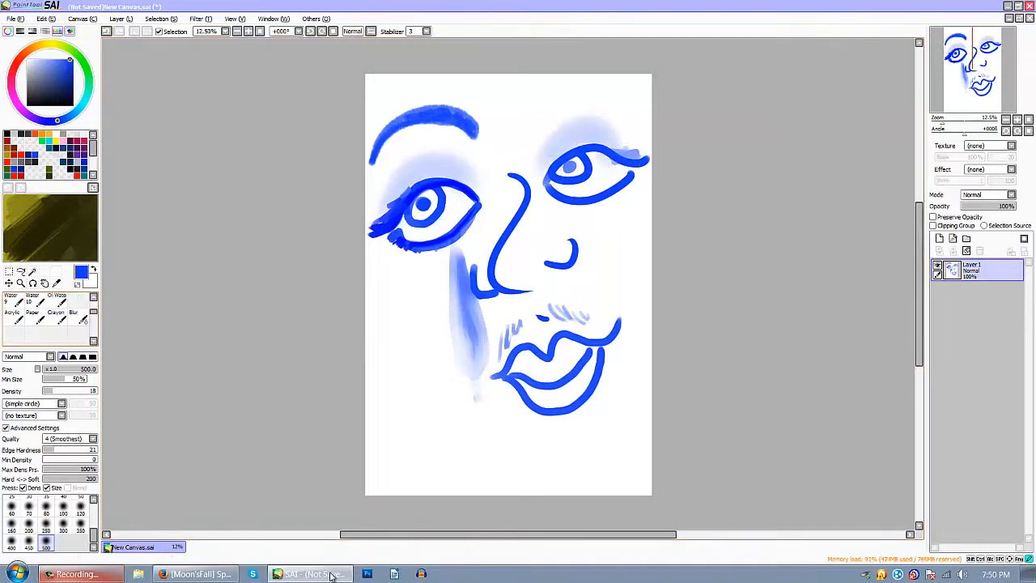
pyautogui.scroll(1, 49, 316)
pyautogui.click(56, 339)
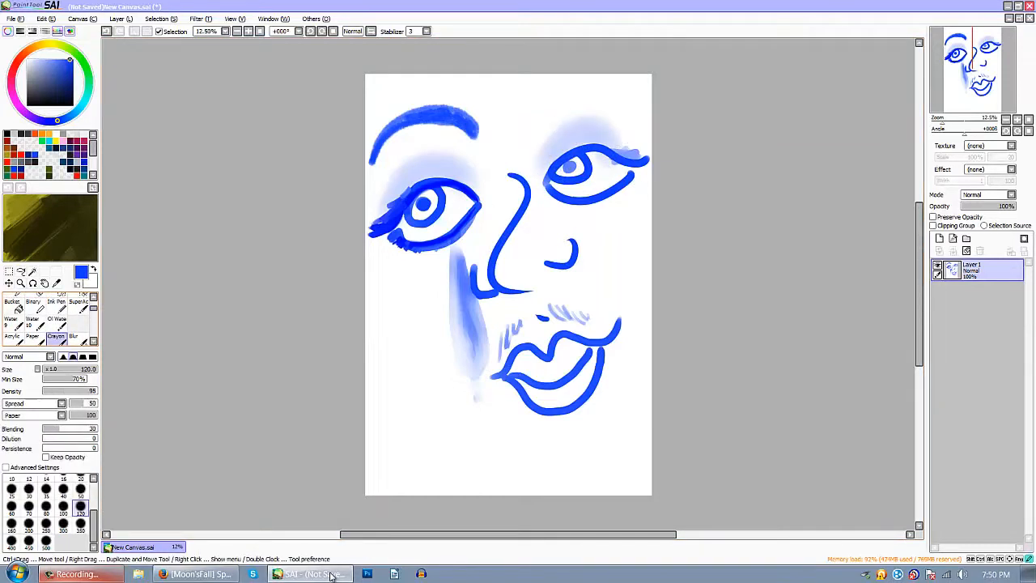
pyautogui.moveTo(526, 125)
pyautogui.mouseDown()
pyautogui.moveTo(635, 89)
pyautogui.moveTo(548, 105)
pyautogui.moveTo(526, 127)
pyautogui.moveTo(529, 93)
pyautogui.moveTo(591, 77)
pyautogui.moveTo(633, 87)
pyautogui.moveTo(566, 81)
pyautogui.moveTo(530, 122)
pyautogui.moveTo(534, 97)
pyautogui.moveTo(577, 81)
pyautogui.mouseUp()
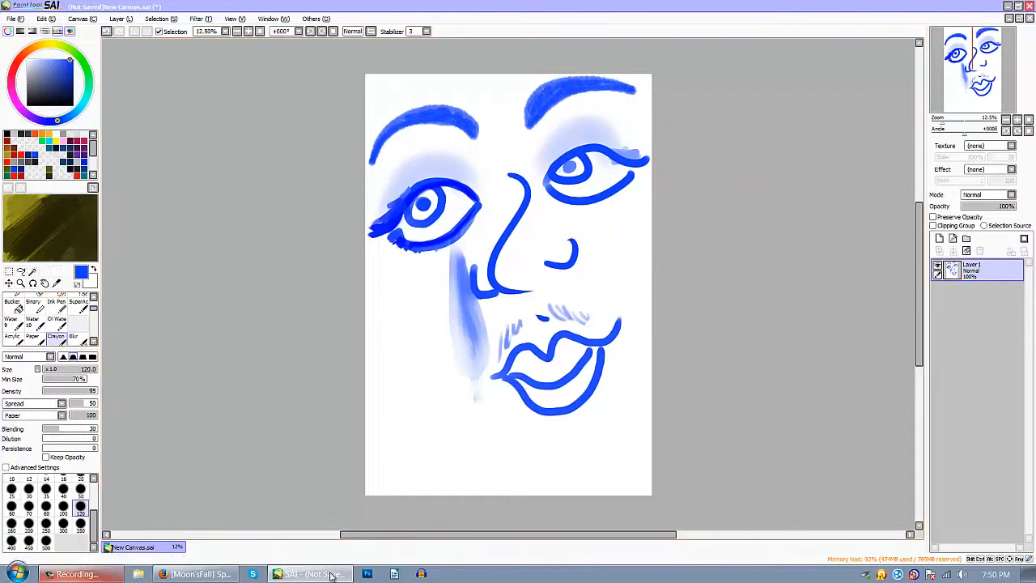
# - Paint a wide jawline curve around the lower face with the SuperAc brush at size 350
pyautogui.scroll(-1, 50, 318)
pyautogui.scroll(3, 50, 318)
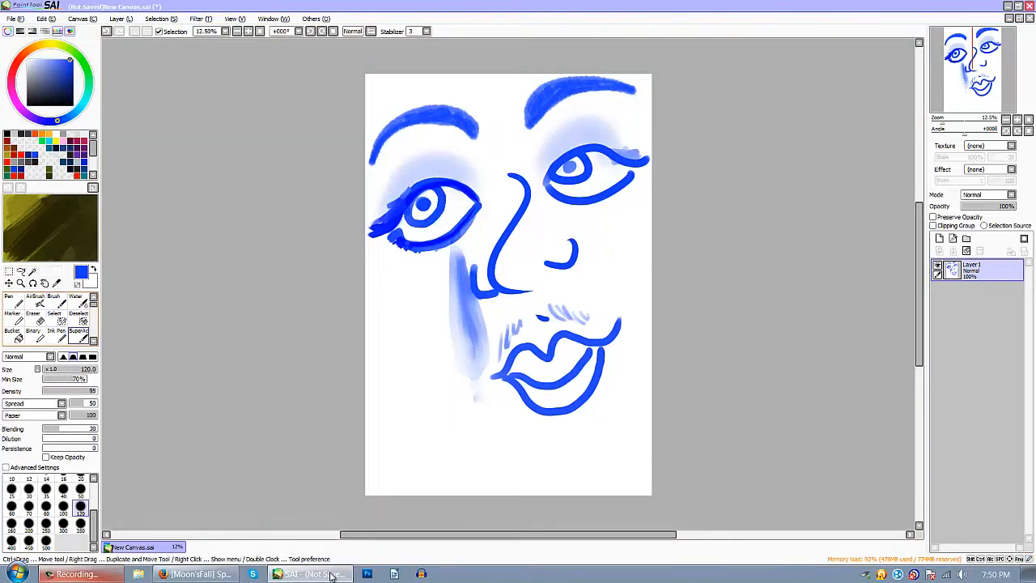
pyautogui.click(78, 335)
pyautogui.click(80, 541)
pyautogui.moveTo(358, 254)
pyautogui.mouseDown()
pyautogui.moveTo(428, 451)
pyautogui.moveTo(513, 483)
pyautogui.moveTo(656, 420)
pyautogui.mouseUp()
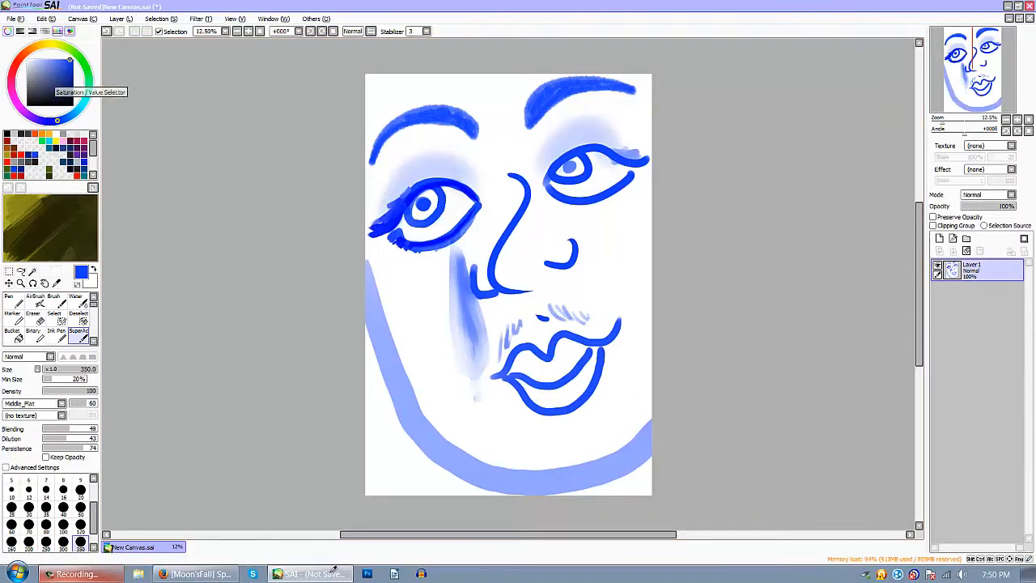
# - Change the foreground colour to a muted teal
pyautogui.click(87, 70)
pyautogui.moveTo(87, 70)
pyautogui.mouseDown()
pyautogui.moveTo(52, 43)
pyautogui.moveTo(60, 119)
pyautogui.moveTo(69, 47)
pyautogui.moveTo(31, 116)
pyautogui.moveTo(89, 78)
pyautogui.moveTo(22, 56)
pyautogui.moveTo(74, 112)
pyautogui.moveTo(52, 43)
pyautogui.moveTo(71, 113)
pyautogui.moveTo(55, 85)
pyautogui.moveTo(62, 77)
pyautogui.mouseUp()
pyautogui.moveTo(74, 114); pyautogui.dragTo(82, 105)
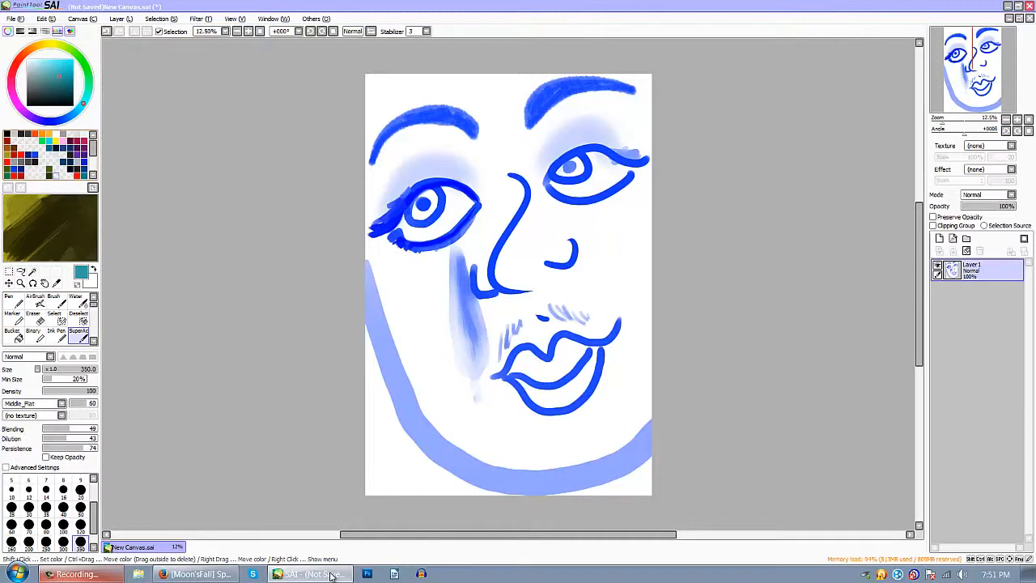
# - Switch to the secondary colour, set it to red from the swatches, and paint over the inside of both eyes
pyautogui.press('x')
pyautogui.click(35, 133)
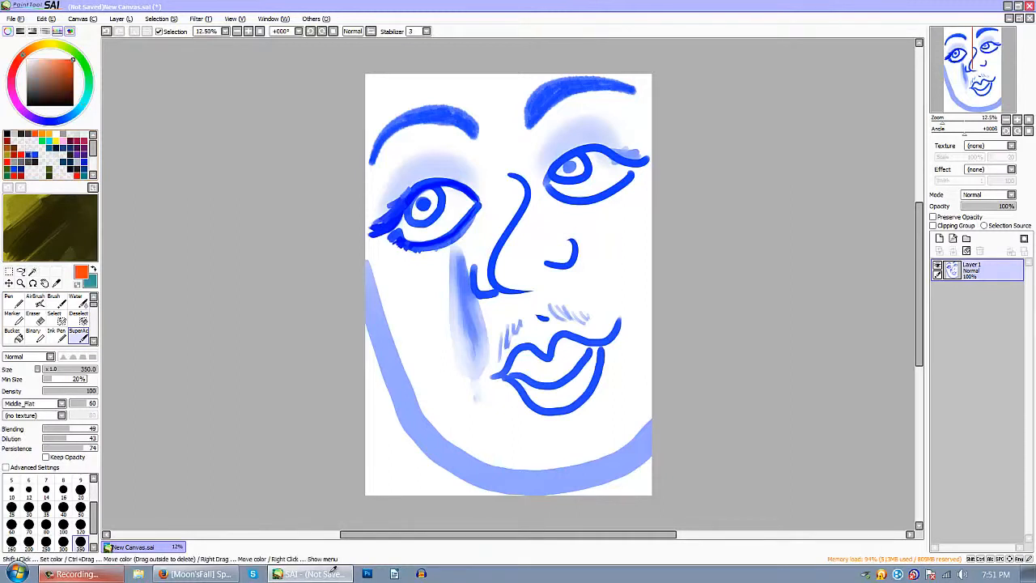
pyautogui.click(21, 155)
pyautogui.moveTo(449, 205)
pyautogui.mouseDown()
pyautogui.moveTo(428, 214)
pyautogui.moveTo(445, 212)
pyautogui.mouseUp()
pyautogui.moveTo(596, 162)
pyautogui.mouseDown()
pyautogui.moveTo(578, 174)
pyautogui.moveTo(591, 171)
pyautogui.moveTo(582, 182)
pyautogui.moveTo(599, 171)
pyautogui.mouseUp()
# - Swap back to teal and fill the lips with overlapping SuperAc strokes
pyautogui.press('x')
pyautogui.moveTo(508, 363)
pyautogui.mouseDown()
pyautogui.moveTo(526, 374)
pyautogui.moveTo(578, 352)
pyautogui.moveTo(566, 344)
pyautogui.moveTo(558, 404)
pyautogui.moveTo(526, 397)
pyautogui.moveTo(509, 376)
pyautogui.moveTo(518, 368)
pyautogui.mouseUp()
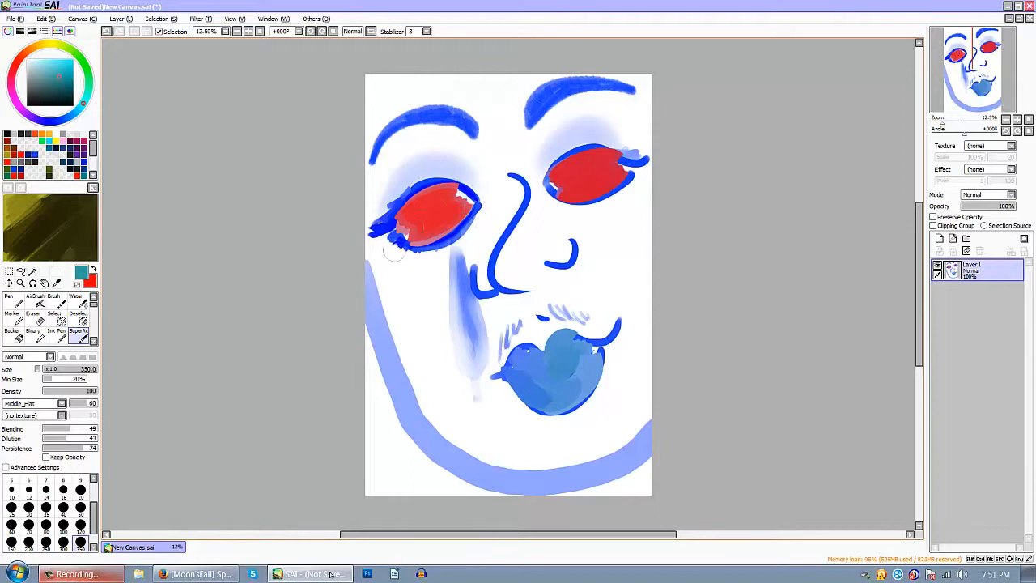
pyautogui.moveTo(578, 338); pyautogui.dragTo(589, 349)
pyautogui.moveTo(526, 346); pyautogui.dragTo(518, 377)
pyautogui.moveTo(93, 149); pyautogui.dragTo(93, 162)
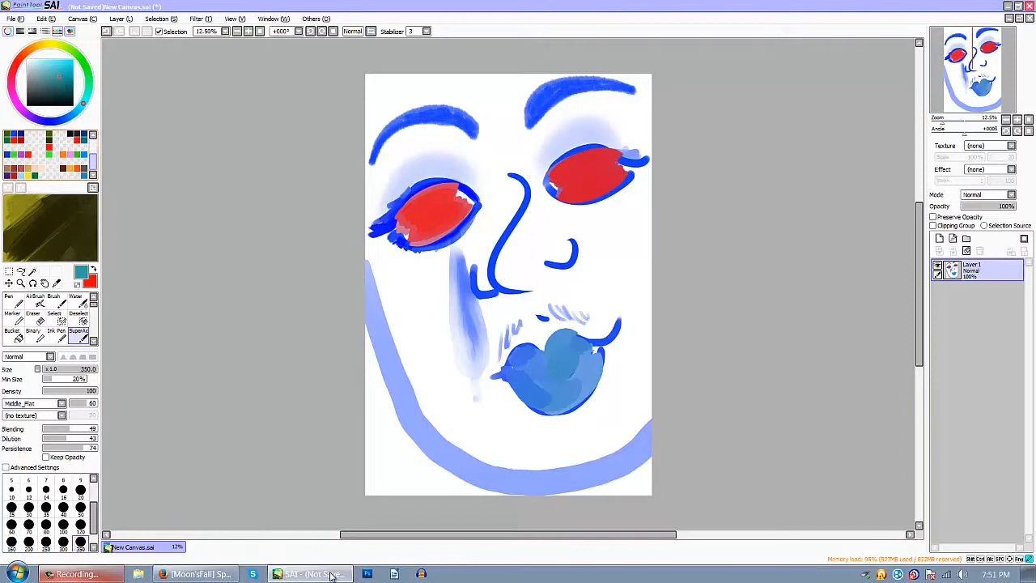
pyautogui.scroll(2, 48, 153)
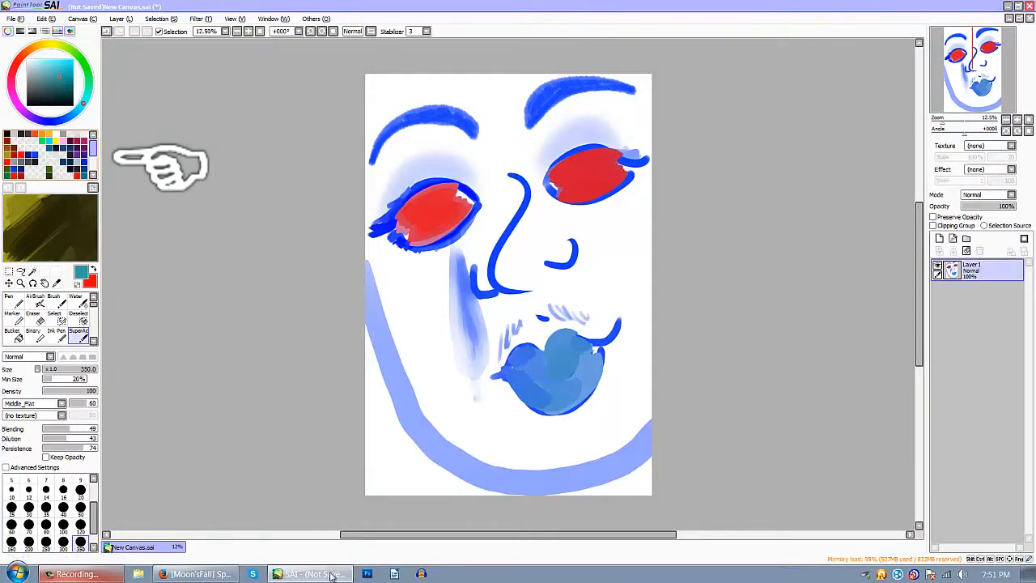
pyautogui.moveTo(93, 149); pyautogui.dragTo(93, 162)
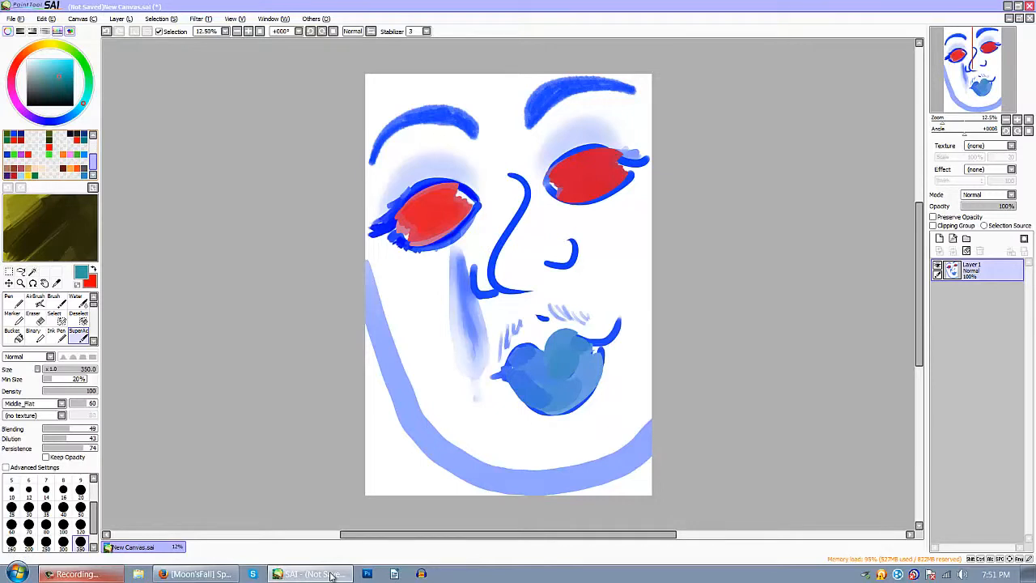
# - Clear the scratch pad and paint it with lighter and darker teal strokes using the SuperAc brush at sizes 120 and 50
pyautogui.click(93, 188)
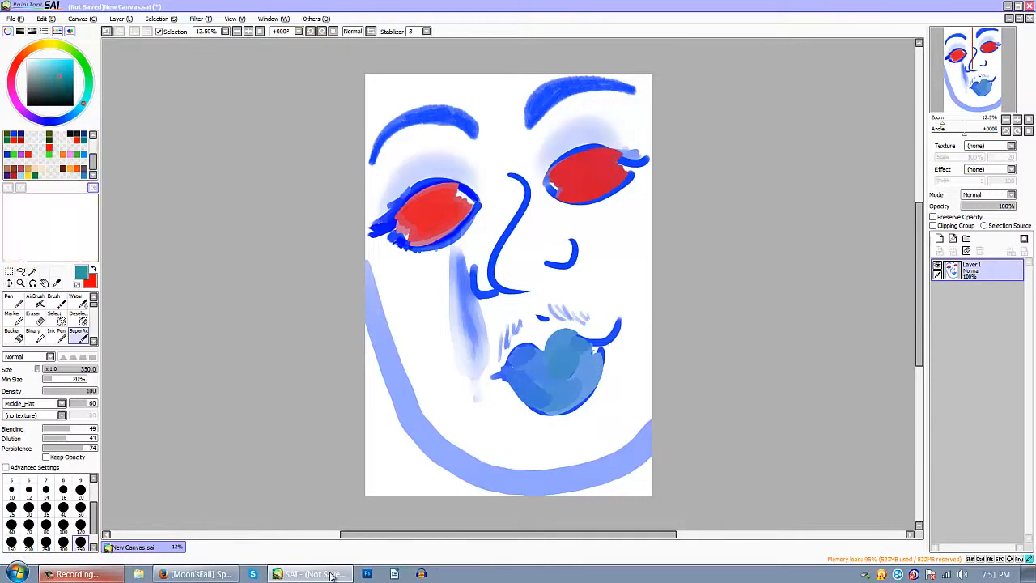
pyautogui.click(80, 524)
pyautogui.moveTo(10, 241)
pyautogui.mouseDown()
pyautogui.moveTo(48, 209)
pyautogui.moveTo(50, 242)
pyautogui.moveTo(65, 243)
pyautogui.mouseUp()
pyautogui.moveTo(8, 211); pyautogui.dragTo(65, 251)
pyautogui.click(73, 82)
pyautogui.moveTo(12, 210)
pyautogui.mouseDown()
pyautogui.moveTo(57, 243)
pyautogui.moveTo(25, 251)
pyautogui.mouseUp()
pyautogui.click(80, 508)
pyautogui.moveTo(33, 199)
pyautogui.mouseDown()
pyautogui.moveTo(61, 255)
pyautogui.moveTo(28, 257)
pyautogui.moveTo(93, 257)
pyautogui.mouseUp()
# - Swap to red and blend overlapping size 50 strokes into the teal on the scratch pad
pyautogui.press('x')
pyautogui.moveTo(44, 199); pyautogui.dragTo(93, 259)
pyautogui.moveTo(76, 203); pyautogui.dragTo(65, 251)
pyautogui.moveTo(37, 207)
pyautogui.mouseDown()
pyautogui.moveTo(73, 251)
pyautogui.moveTo(45, 239)
pyautogui.moveTo(89, 259)
pyautogui.mouseUp()
pyautogui.moveTo(25, 239)
pyautogui.mouseDown()
pyautogui.moveTo(12, 230)
pyautogui.moveTo(40, 252)
pyautogui.mouseUp()
pyautogui.moveTo(16, 201)
pyautogui.mouseDown()
pyautogui.moveTo(50, 227)
pyautogui.moveTo(21, 237)
pyautogui.moveTo(33, 255)
pyautogui.moveTo(23, 250)
pyautogui.moveTo(32, 258)
pyautogui.moveTo(50, 224)
pyautogui.moveTo(56, 248)
pyautogui.mouseUp()
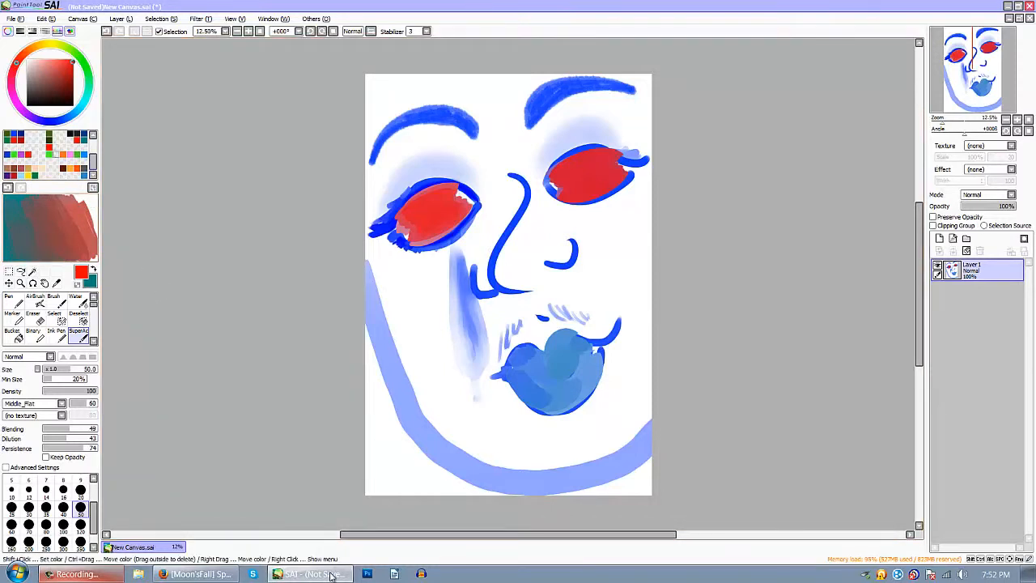
pyautogui.moveTo(41, 228)
pyautogui.mouseDown()
pyautogui.moveTo(31, 226)
pyautogui.moveTo(39, 236)
pyautogui.mouseUp()
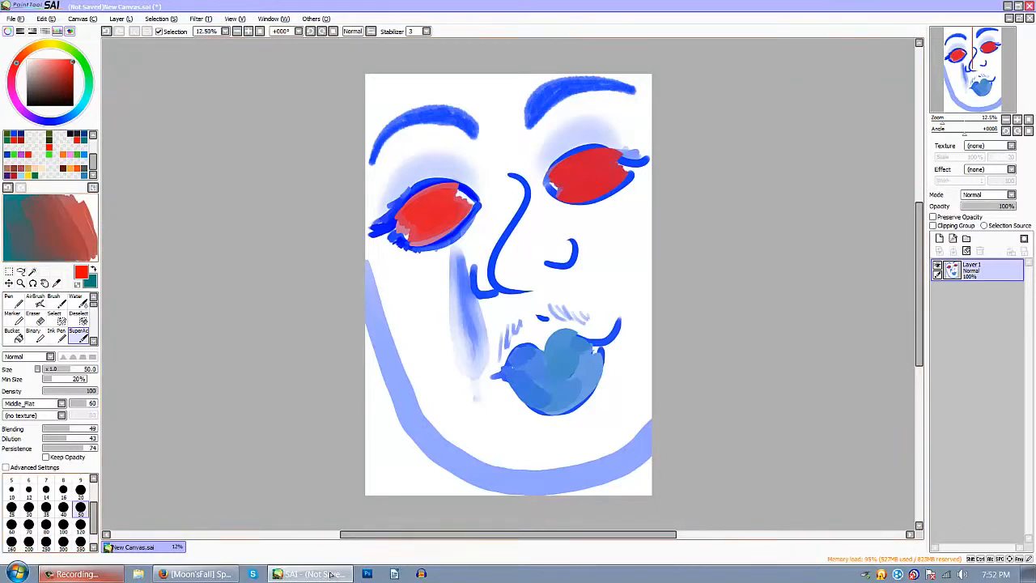
# - Add a new layer, hide Layer1 with the face drawing, and make the new layer active
pyautogui.click(940, 239)
pyautogui.click(981, 294)
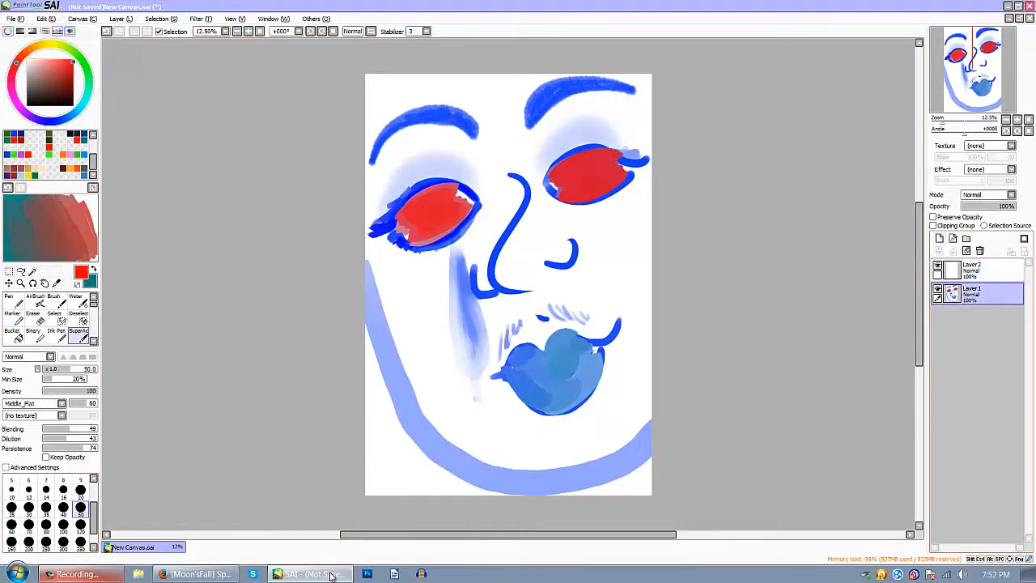
pyautogui.click(937, 289)
pyautogui.click(981, 270)
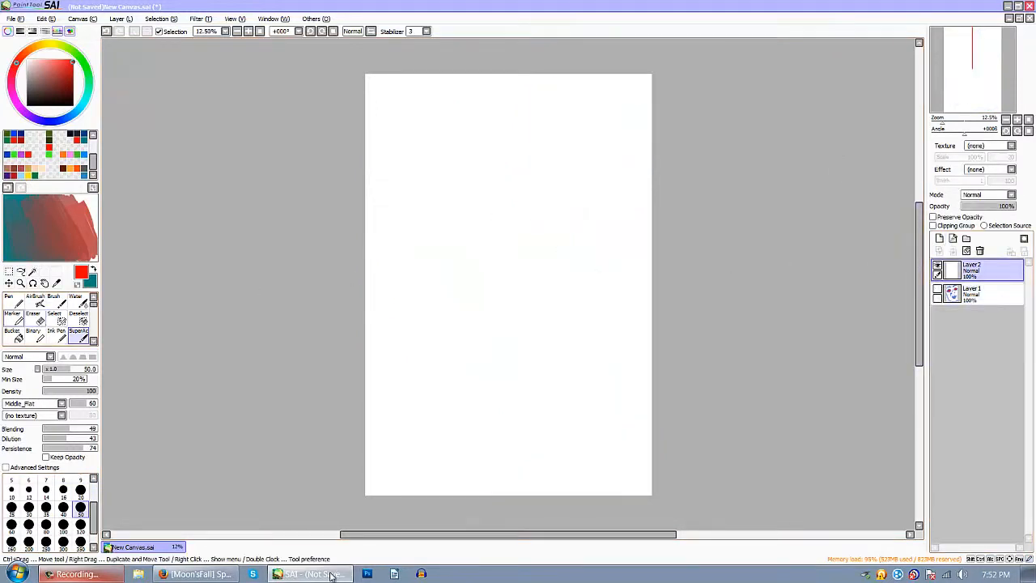
# - Paint a solid red oval in the upper middle of the new layer with the Pen at size 350
pyautogui.click(13, 301)
pyautogui.click(80, 544)
pyautogui.moveTo(504, 176)
pyautogui.mouseDown()
pyautogui.moveTo(456, 251)
pyautogui.moveTo(511, 174)
pyautogui.moveTo(477, 251)
pyautogui.moveTo(526, 197)
pyautogui.mouseUp()
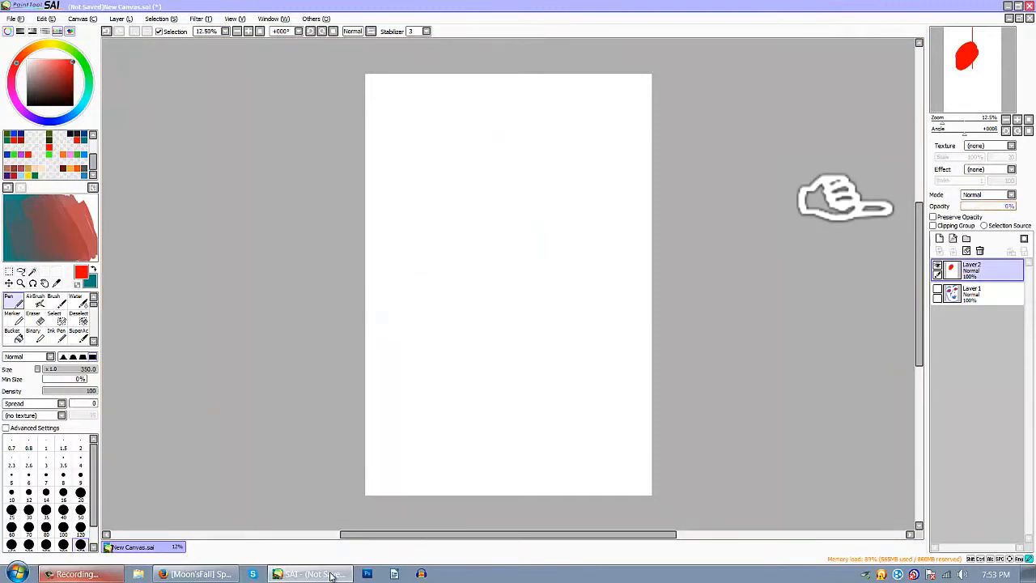
# - Try the Binary Color, Overlay, Screen, Luminosity and Multiply blending modes on Layer2, finishing on Normal
pyautogui.click(1010, 194)
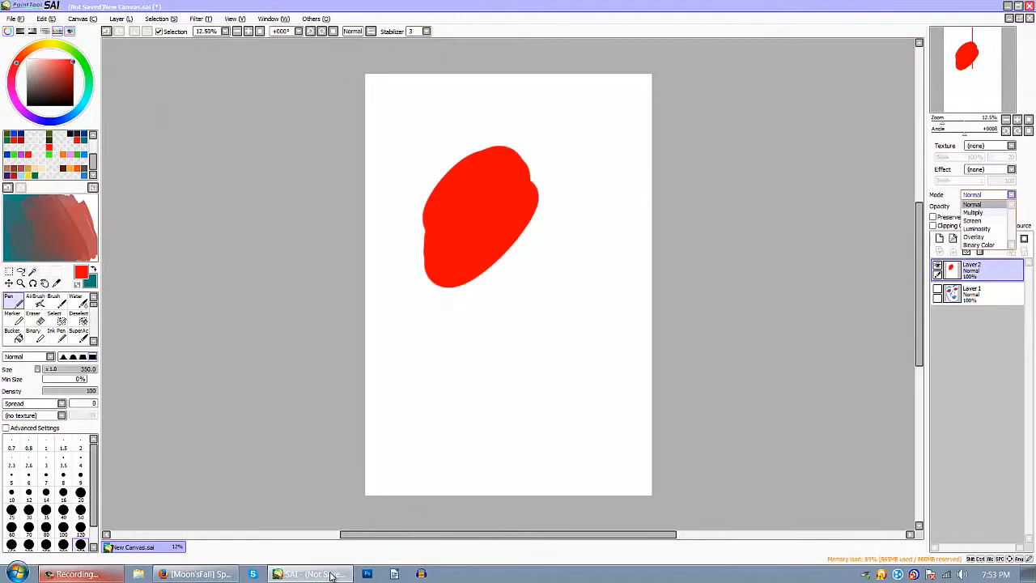
pyautogui.click(981, 245)
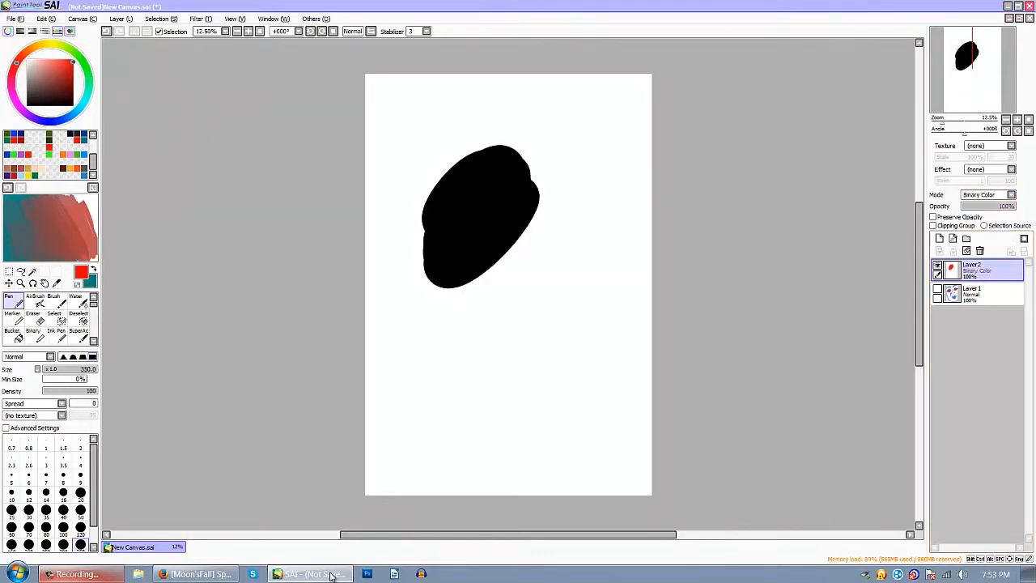
pyautogui.click(987, 194)
pyautogui.click(981, 235)
pyautogui.click(987, 194)
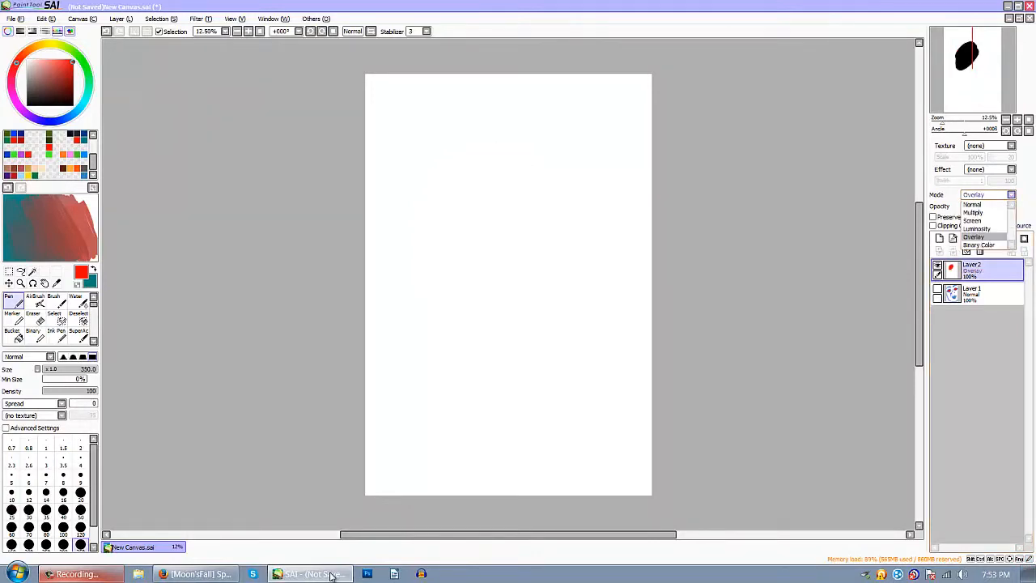
pyautogui.click(978, 220)
pyautogui.click(987, 194)
pyautogui.click(976, 228)
pyautogui.click(988, 194)
pyautogui.click(972, 212)
pyautogui.click(987, 194)
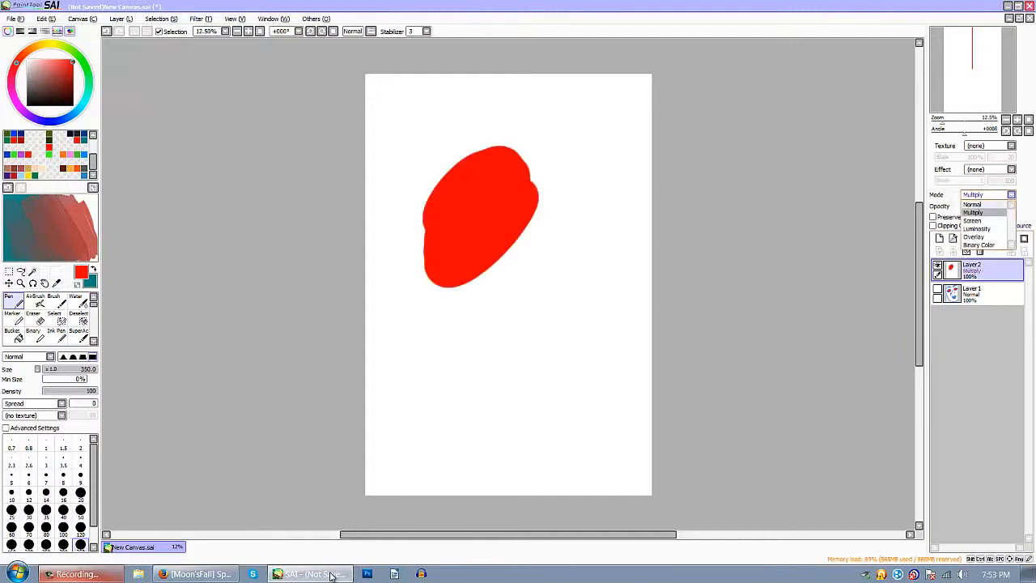
pyautogui.click(974, 203)
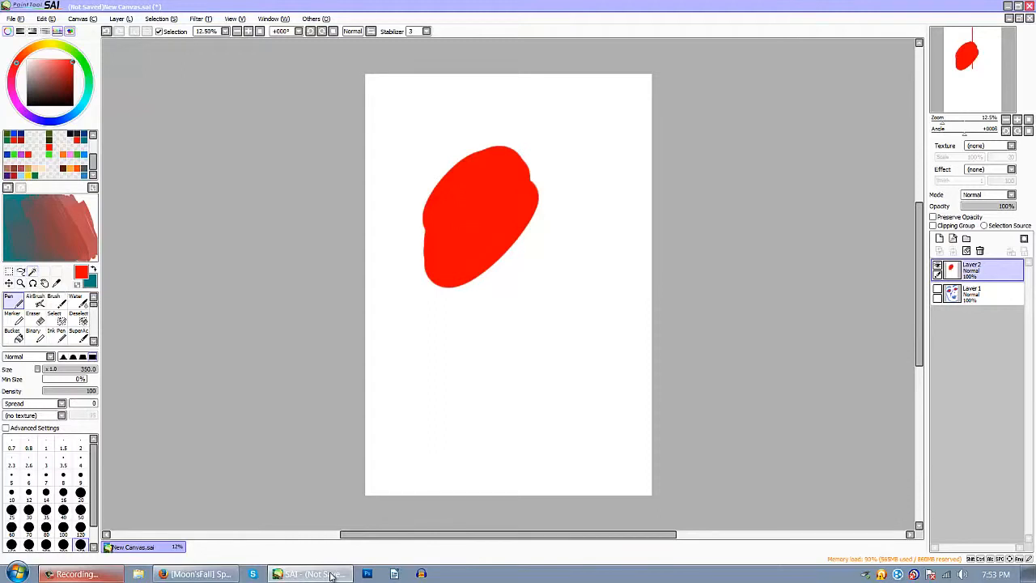
# - Select the red oval with the Magic Wand and extend the selection around it with the Select brush
pyautogui.press('w')
pyautogui.click(481, 217)
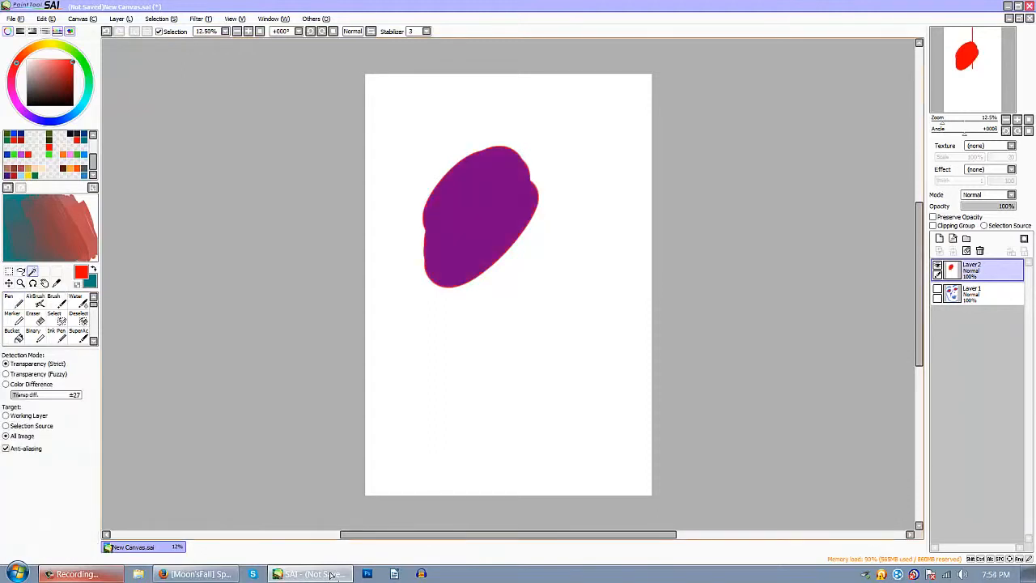
pyautogui.click(56, 318)
pyautogui.click(80, 543)
pyautogui.moveTo(506, 147)
pyautogui.mouseDown()
pyautogui.moveTo(424, 216)
pyautogui.moveTo(406, 259)
pyautogui.moveTo(478, 291)
pyautogui.moveTo(552, 206)
pyautogui.moveTo(530, 125)
pyautogui.moveTo(342, 300)
pyautogui.mouseUp()
# - Remove parts of the selection around the oval's upper and lower-left edges with the Deselect brush at size 120
pyautogui.click(78, 318)
pyautogui.click(81, 459)
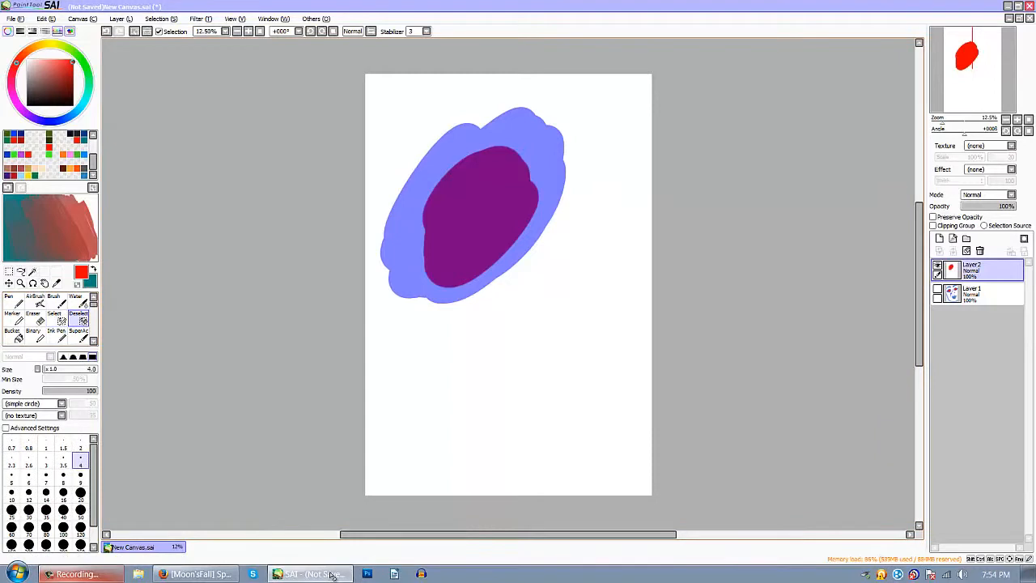
pyautogui.click(80, 527)
pyautogui.moveTo(458, 128)
pyautogui.mouseDown()
pyautogui.moveTo(472, 136)
pyautogui.moveTo(435, 178)
pyautogui.moveTo(538, 120)
pyautogui.moveTo(566, 145)
pyautogui.moveTo(559, 174)
pyautogui.mouseUp()
pyautogui.moveTo(416, 208)
pyautogui.mouseDown()
pyautogui.moveTo(390, 293)
pyautogui.moveTo(419, 301)
pyautogui.moveTo(449, 301)
pyautogui.mouseUp()
pyautogui.moveTo(401, 190); pyautogui.dragTo(421, 176)
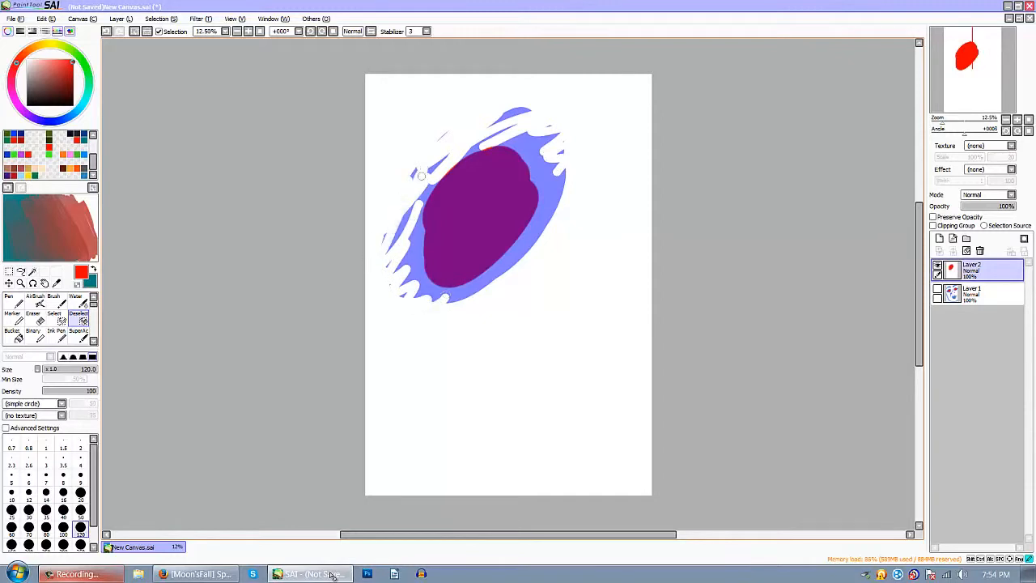
# - Flip the selected oval horizontally twice and rotate it 90° counter-clockwise four times
pyautogui.click(9, 282)
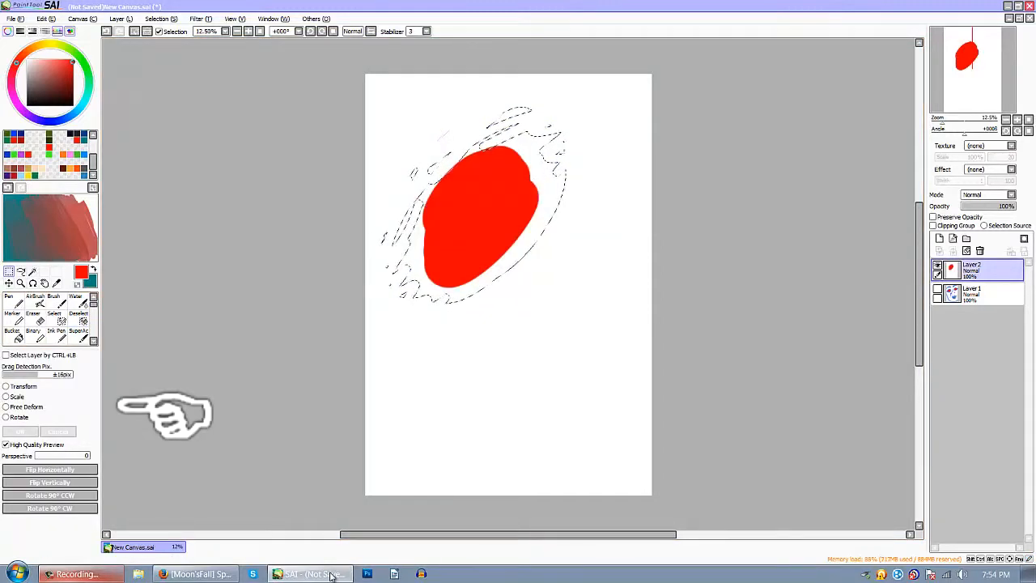
pyautogui.click(50, 470)
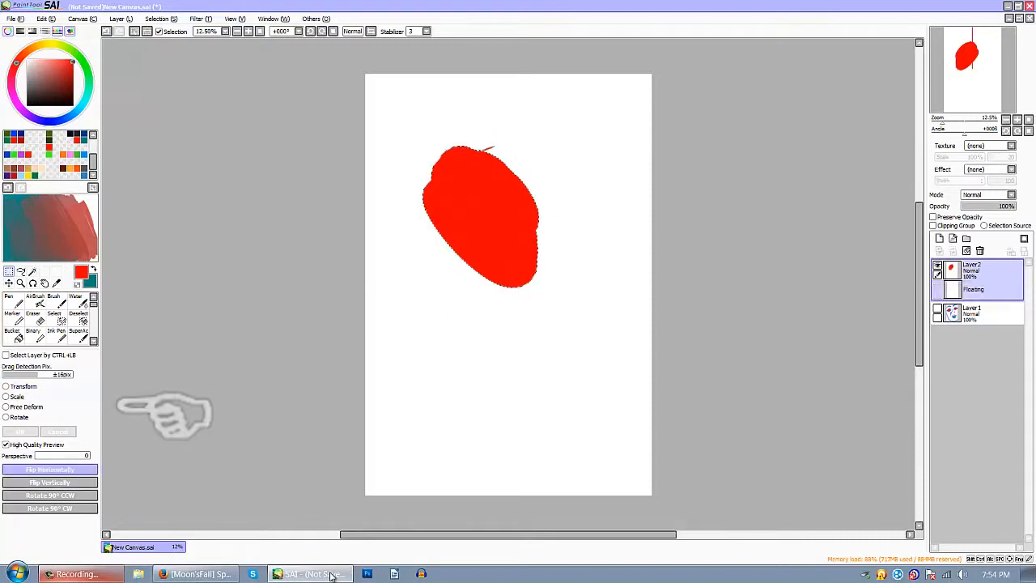
pyautogui.click(50, 469)
pyautogui.click(50, 495)
pyautogui.click(50, 495)
pyautogui.click(50, 495)
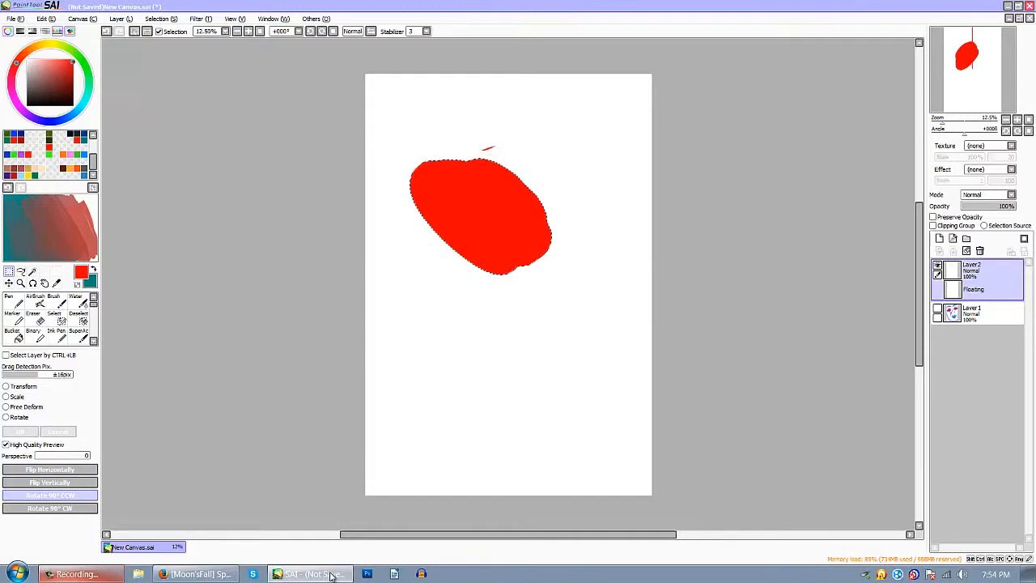
pyautogui.click(50, 495)
# - Transform the selected oval by its lower-left corner to make it wider and flatter
pyautogui.hotkey('ctrl', 't')
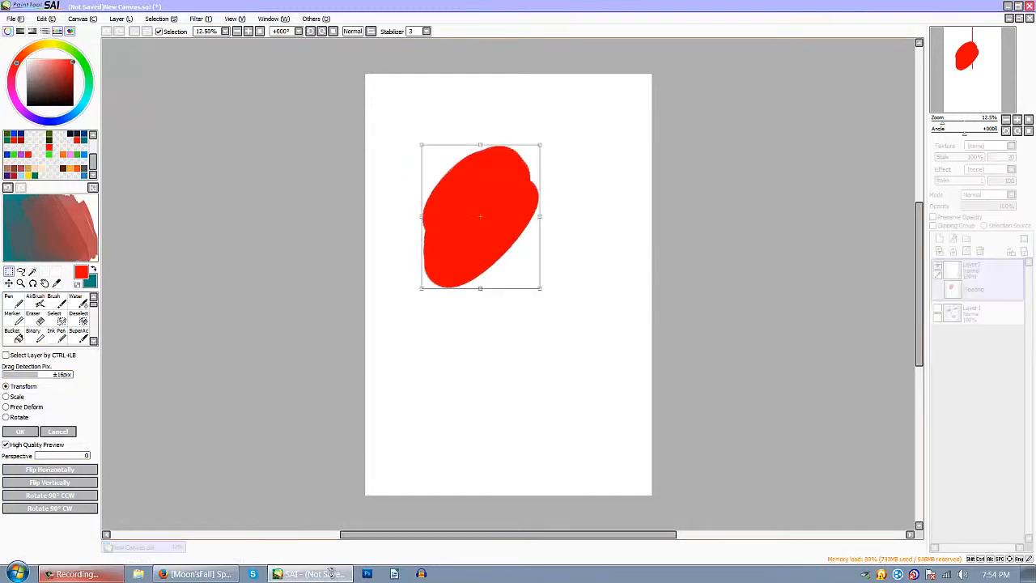
pyautogui.moveTo(421, 288); pyautogui.dragTo(386, 266)
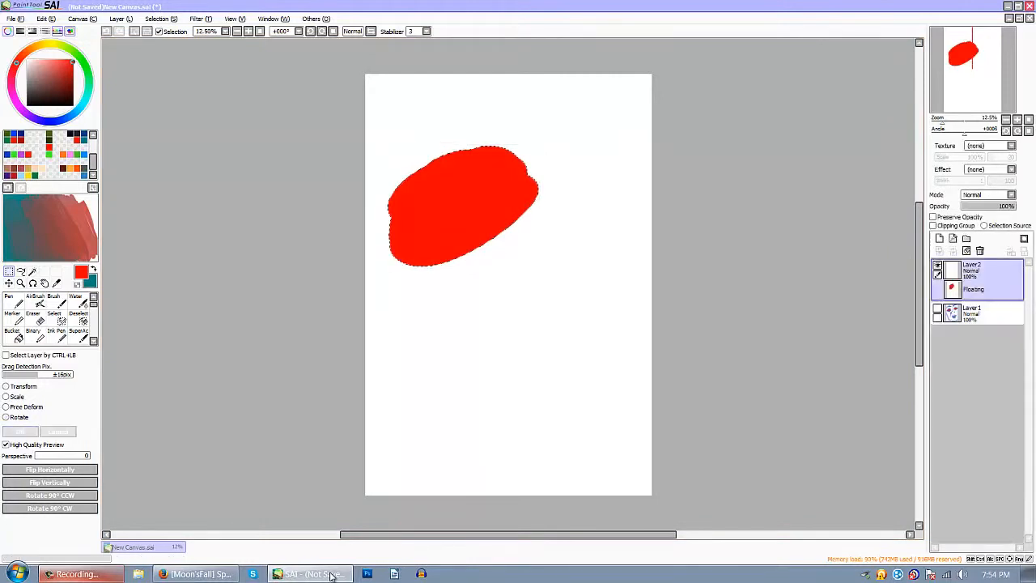
# - Clear the selection and draw eyes, a nose, a smile and spiky hair on the red head in teal with the Pen at size 4
pyautogui.press('x')
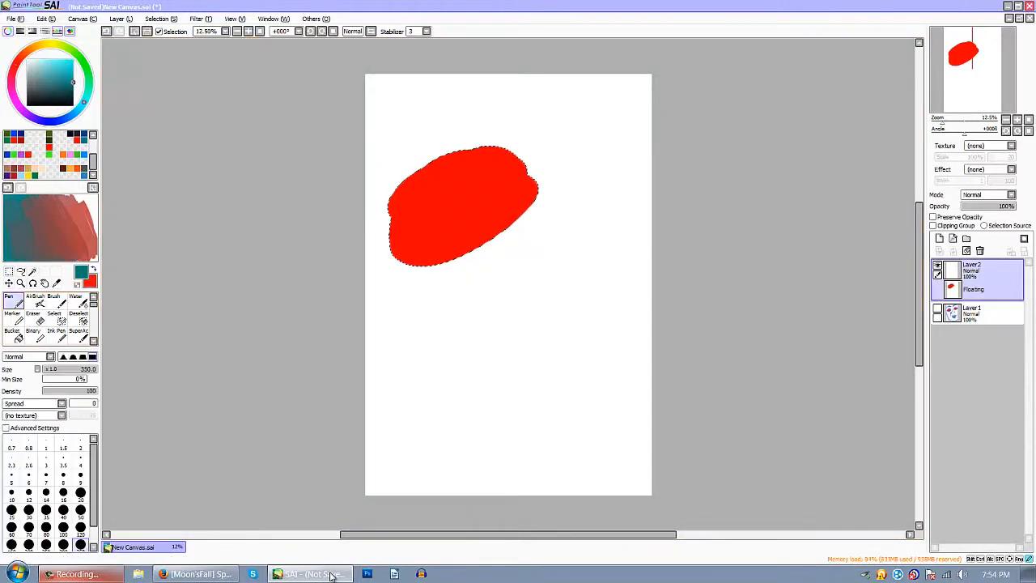
pyautogui.click(80, 458)
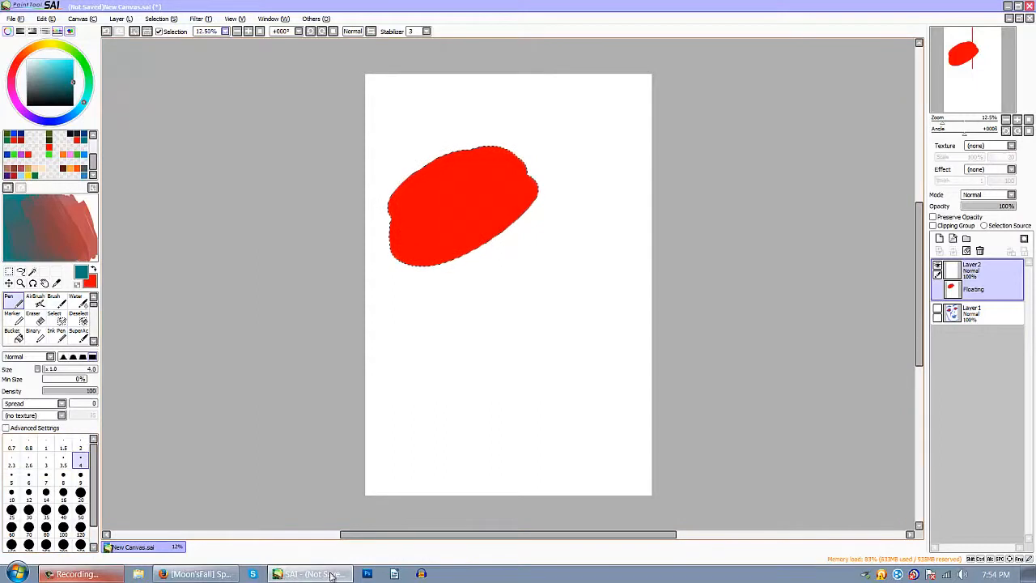
pyautogui.hotkey('ctrl', 'd')
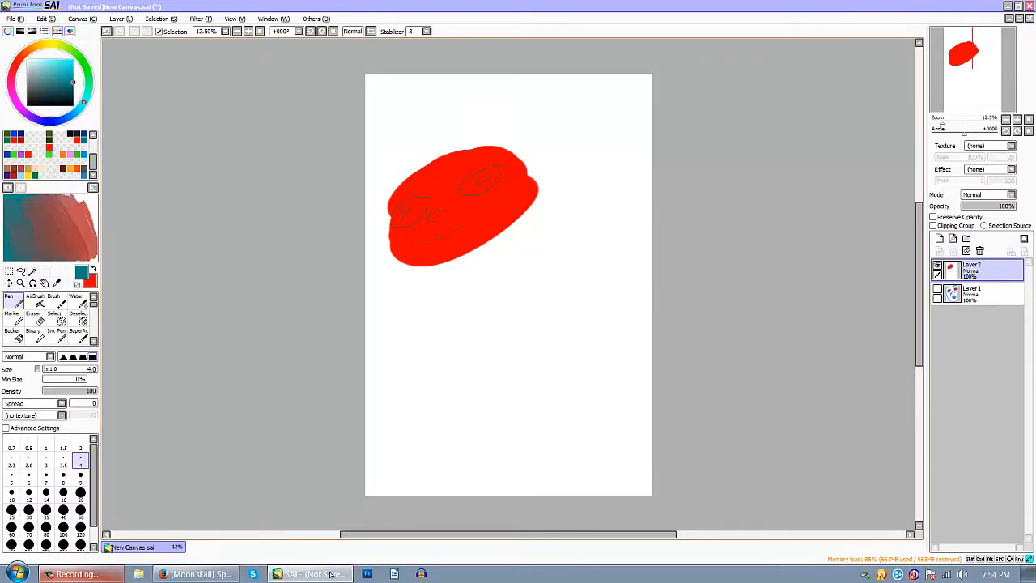
pyautogui.moveTo(465, 238); pyautogui.dragTo(493, 211)
pyautogui.moveTo(393, 192); pyautogui.dragTo(428, 164)
pyautogui.moveTo(438, 157); pyautogui.dragTo(465, 138)
pyautogui.moveTo(479, 145); pyautogui.dragTo(490, 135)
# - Sketch a rounded body with a waistline, two arms with hands and two legs beneath the head in thin teal lines
pyautogui.moveTo(439, 264)
pyautogui.mouseDown()
pyautogui.moveTo(434, 315)
pyautogui.moveTo(484, 321)
pyautogui.mouseUp()
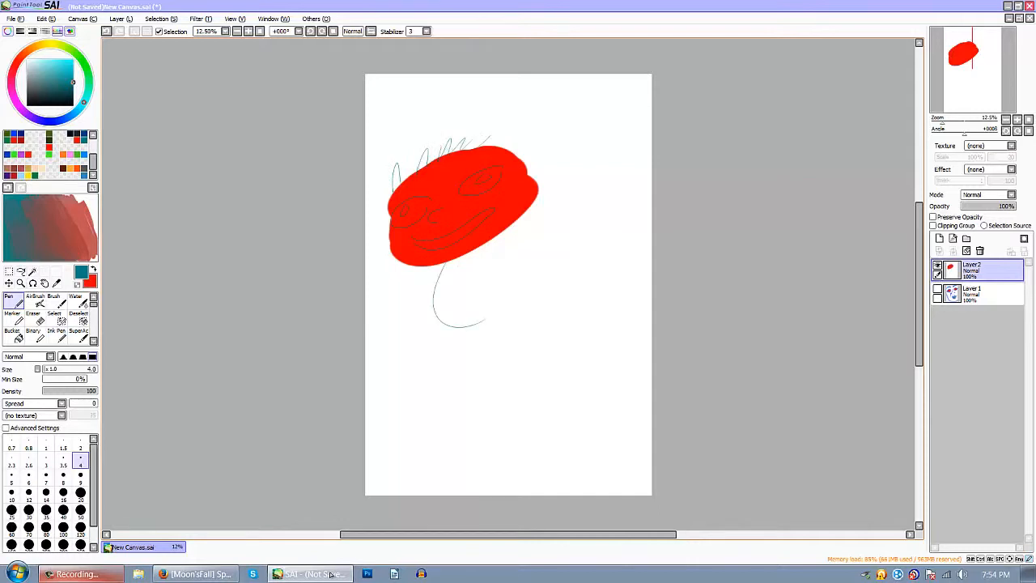
pyautogui.moveTo(428, 296)
pyautogui.mouseDown()
pyautogui.moveTo(506, 277)
pyautogui.moveTo(544, 213)
pyautogui.moveTo(561, 226)
pyautogui.moveTo(543, 242)
pyautogui.mouseUp()
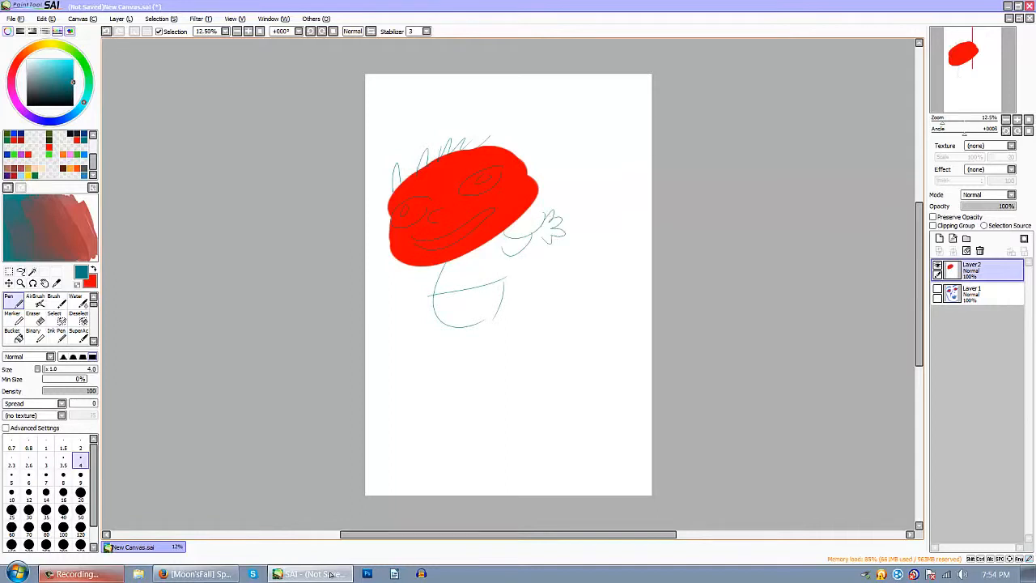
pyautogui.moveTo(441, 275)
pyautogui.mouseDown()
pyautogui.moveTo(376, 317)
pyautogui.moveTo(427, 385)
pyautogui.mouseUp()
pyautogui.moveTo(449, 332)
pyautogui.mouseDown()
pyautogui.moveTo(437, 409)
pyautogui.moveTo(500, 380)
pyautogui.mouseUp()
pyautogui.moveTo(497, 326)
pyautogui.mouseDown()
pyautogui.moveTo(514, 377)
pyautogui.moveTo(505, 399)
pyautogui.mouseUp()
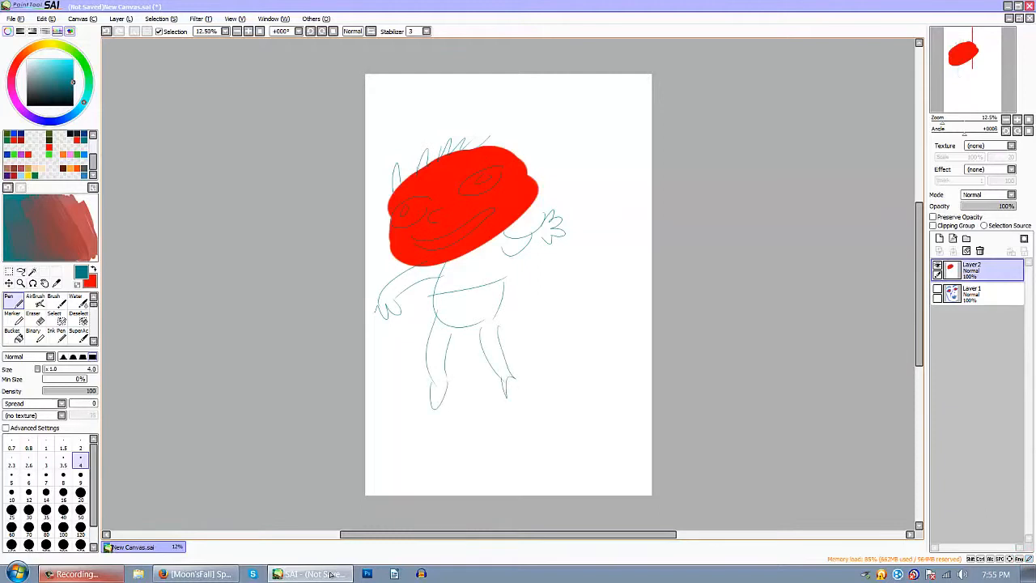
# - Draw filled sunglasses and a thick swept hair outline over the head in teal with the Pen at size 50
pyautogui.click(80, 510)
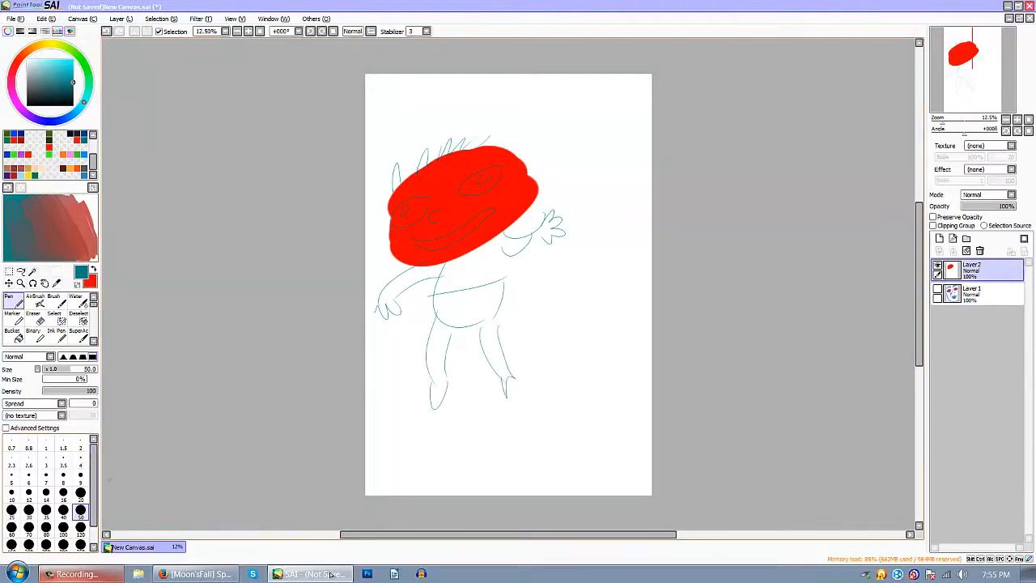
pyautogui.moveTo(455, 180)
pyautogui.mouseDown()
pyautogui.moveTo(503, 165)
pyautogui.moveTo(457, 198)
pyautogui.moveTo(495, 172)
pyautogui.moveTo(415, 199)
pyautogui.moveTo(387, 228)
pyautogui.moveTo(422, 217)
pyautogui.mouseUp()
pyautogui.moveTo(503, 168); pyautogui.dragTo(534, 164)
pyautogui.moveTo(374, 170)
pyautogui.mouseDown()
pyautogui.moveTo(378, 212)
pyautogui.moveTo(396, 188)
pyautogui.moveTo(485, 169)
pyautogui.mouseUp()
pyautogui.moveTo(377, 168)
pyautogui.mouseDown()
pyautogui.moveTo(435, 126)
pyautogui.moveTo(518, 121)
pyautogui.moveTo(555, 157)
pyautogui.moveTo(533, 165)
pyautogui.moveTo(534, 184)
pyautogui.moveTo(516, 201)
pyautogui.moveTo(541, 191)
pyautogui.mouseUp()
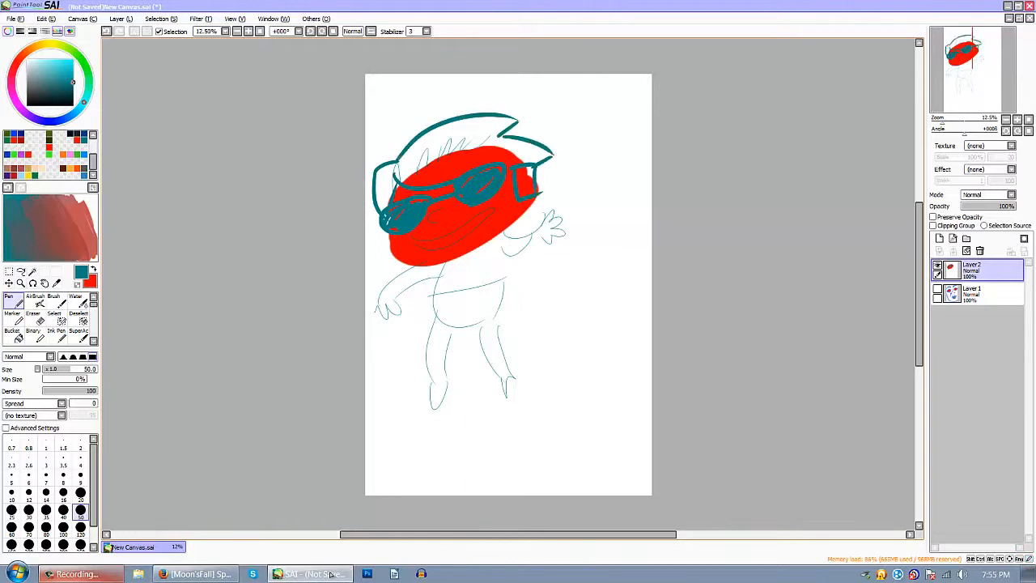
# - Draw over the torso, arm and leg in teal at size 9, adding vertical lines below the foot and above the head
pyautogui.press('[')
pyautogui.press('[')
pyautogui.press('[')
pyautogui.press('[')
pyautogui.press('[')
pyautogui.press('[')
pyautogui.press('[')
pyautogui.press('[')
pyautogui.press('[')
pyautogui.press('[')
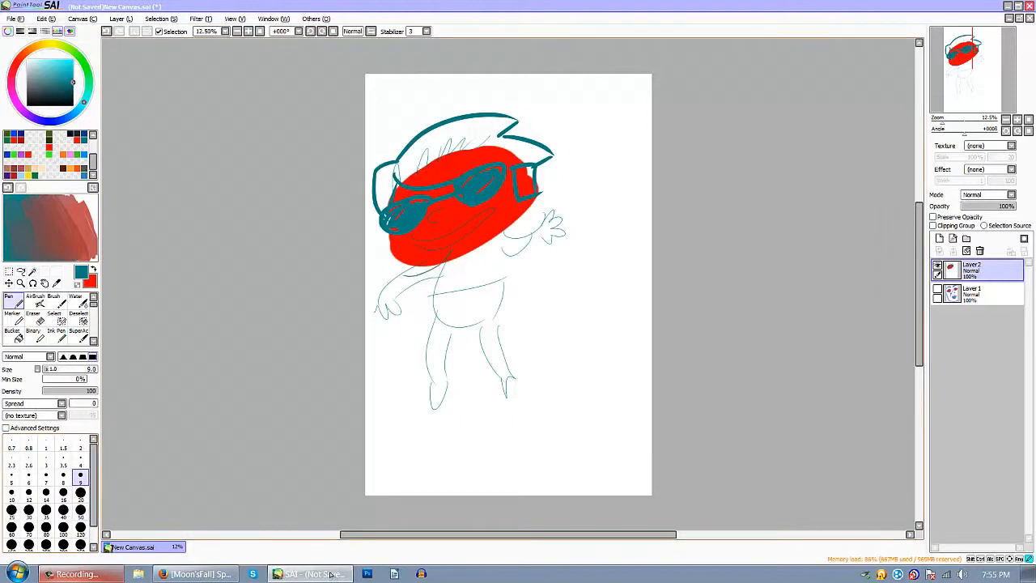
pyautogui.moveTo(395, 267)
pyautogui.mouseDown()
pyautogui.moveTo(380, 301)
pyautogui.moveTo(450, 284)
pyautogui.moveTo(505, 301)
pyautogui.mouseUp()
pyautogui.moveTo(501, 241); pyautogui.dragTo(507, 291)
pyautogui.moveTo(429, 297)
pyautogui.mouseDown()
pyautogui.moveTo(511, 294)
pyautogui.moveTo(421, 361)
pyautogui.mouseUp()
pyautogui.moveTo(463, 326)
pyautogui.mouseDown()
pyautogui.moveTo(422, 381)
pyautogui.moveTo(438, 495)
pyautogui.mouseUp()
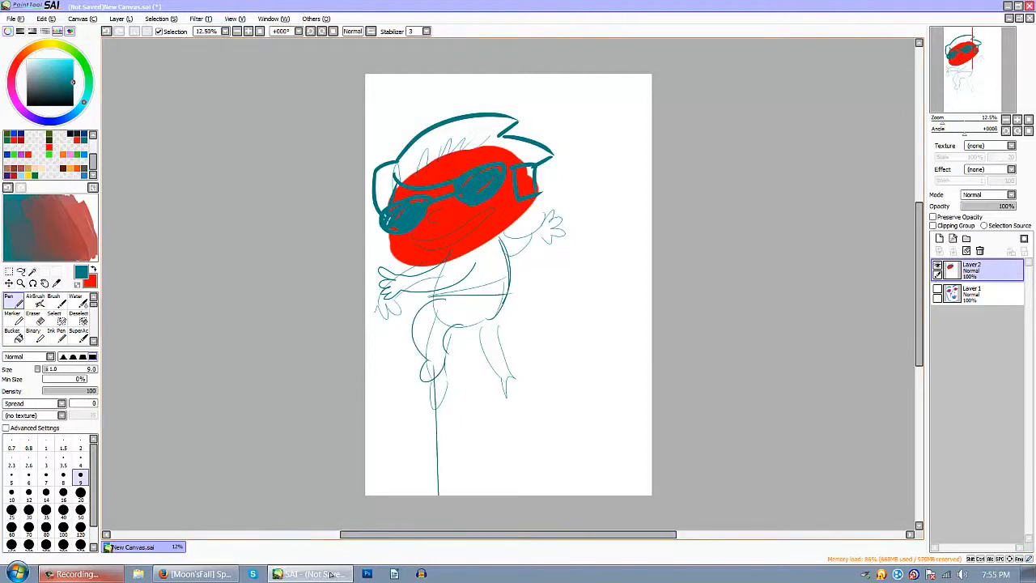
pyautogui.moveTo(429, 125); pyautogui.dragTo(430, 73)
pyautogui.moveTo(564, 187)
pyautogui.mouseDown()
pyautogui.moveTo(576, 188)
pyautogui.moveTo(569, 213)
pyautogui.moveTo(588, 198)
pyautogui.mouseUp()
pyautogui.hotkey('ctrl', 'z')
pyautogui.hotkey('ctrl', 'z')
pyautogui.hotkey('ctrl', 'z')
pyautogui.hotkey('ctrl', 'z')
# - Write "Yo" in red beside the head above the raised hand with the Pen at size 20
pyautogui.press(']')
pyautogui.press(']')
pyautogui.press(']')
pyautogui.press(']')
pyautogui.press(']')
pyautogui.press('x')
pyautogui.moveTo(554, 184)
pyautogui.mouseDown()
pyautogui.moveTo(568, 184)
pyautogui.moveTo(570, 200)
pyautogui.moveTo(576, 194)
pyautogui.mouseUp()
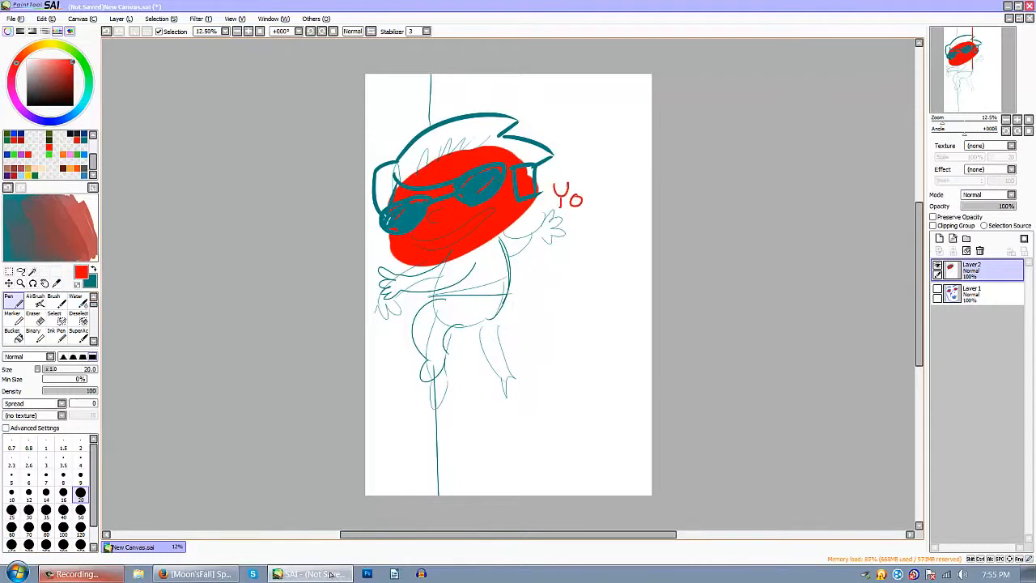